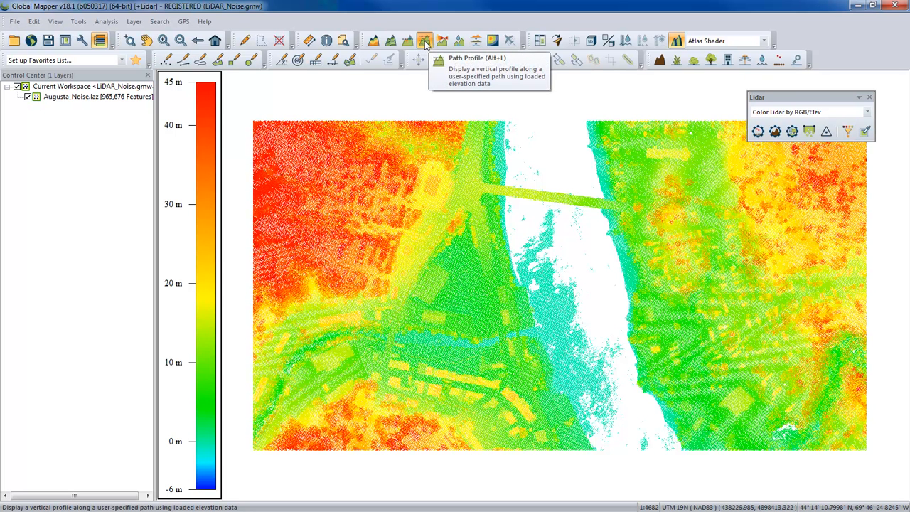
Draw a path profile about 471 m long across the river south of the bridge and inspect its point elevations.
{"action": "left_click", "coordinate": [425, 42]}
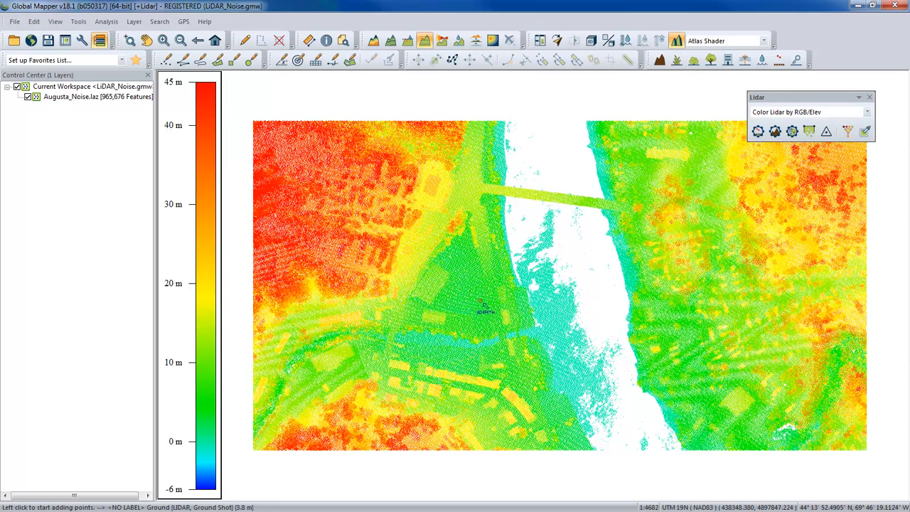
{"action": "left_click", "coordinate": [466, 297]}
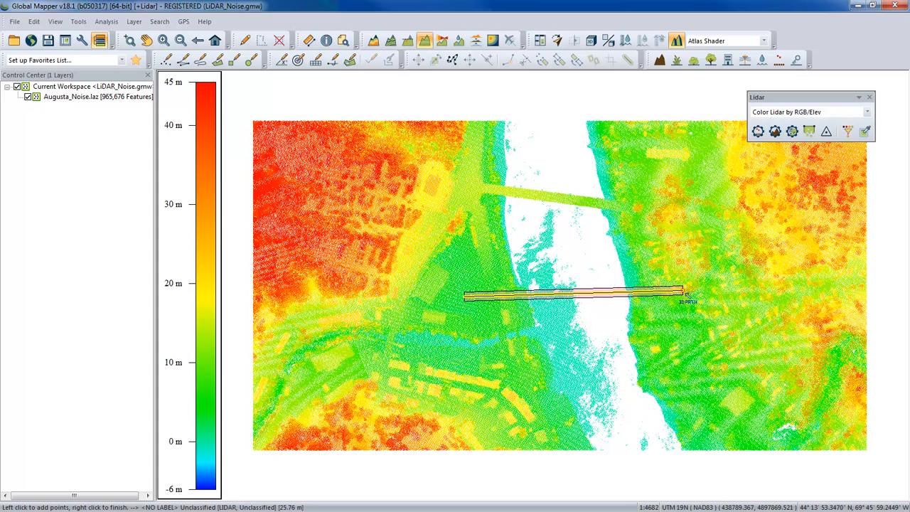
{"action": "right_click", "coordinate": [682, 292]}
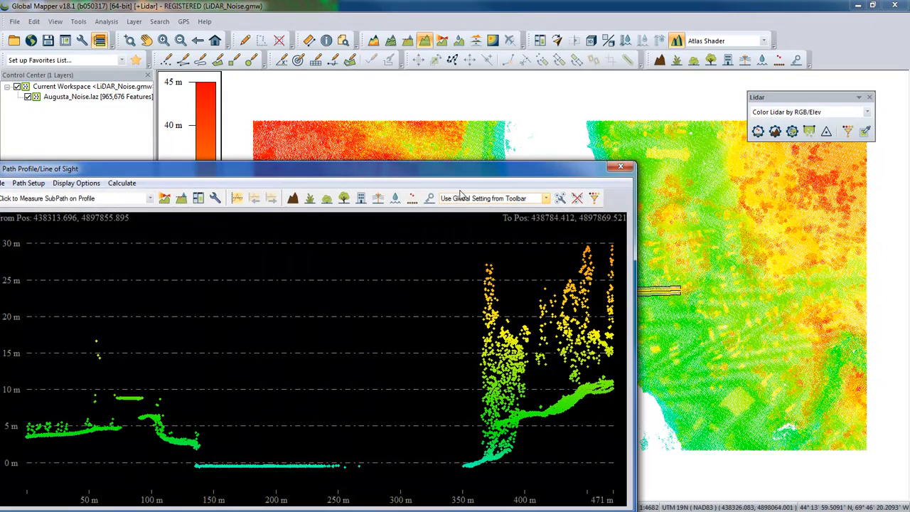
{"action": "left_click_drag", "start_coordinate": [442, 163], "coordinate": [535, 88]}
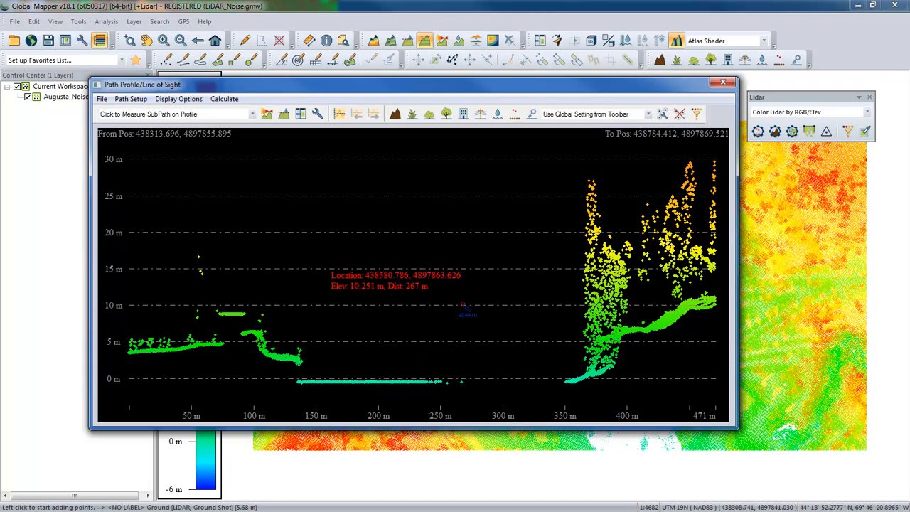
{"action": "left_click", "coordinate": [722, 84]}
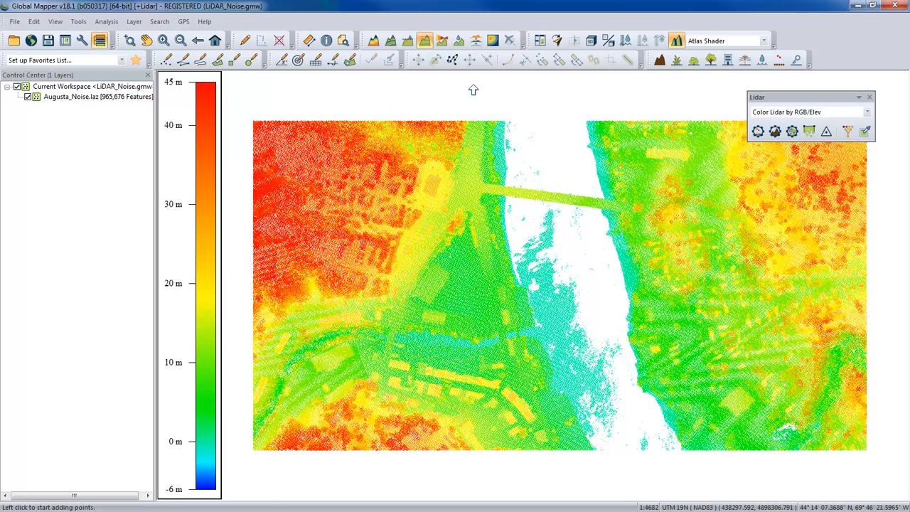
View the point cloud in 3D from a low angle to examine stray points above the terrain, and close the view.
{"action": "left_click", "coordinate": [590, 42]}
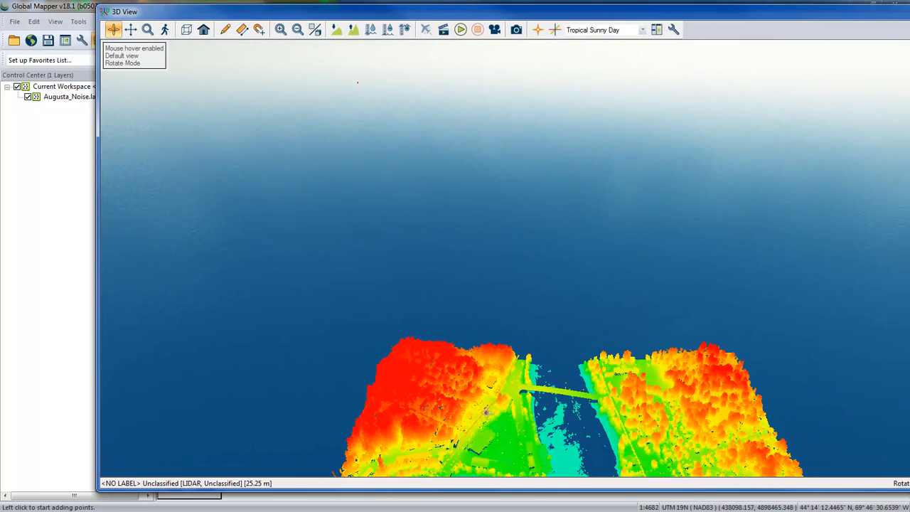
{"action": "left_click_drag", "start_coordinate": [486, 391], "coordinate": [464, 391]}
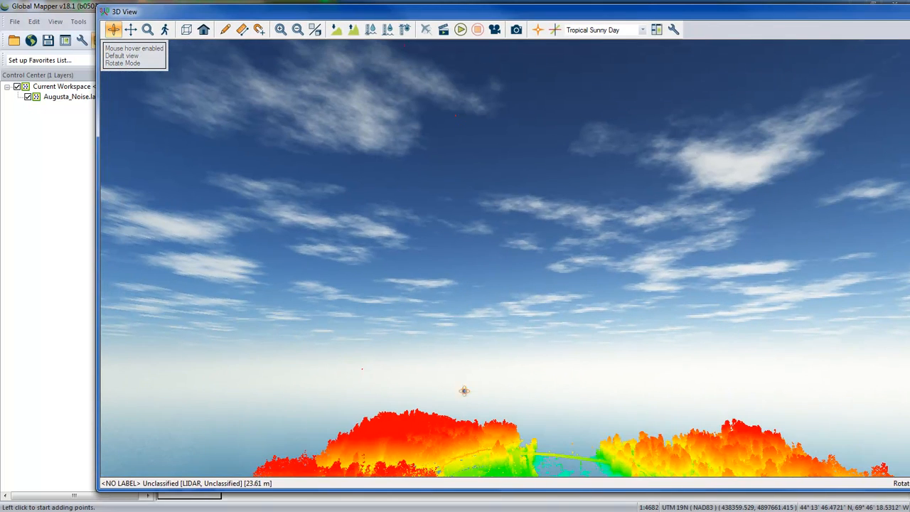
{"action": "key", "text": "ctrl"}
{"action": "key", "text": "ctrl"}
{"action": "left_click_drag", "start_coordinate": [382, 385], "coordinate": [363, 329]}
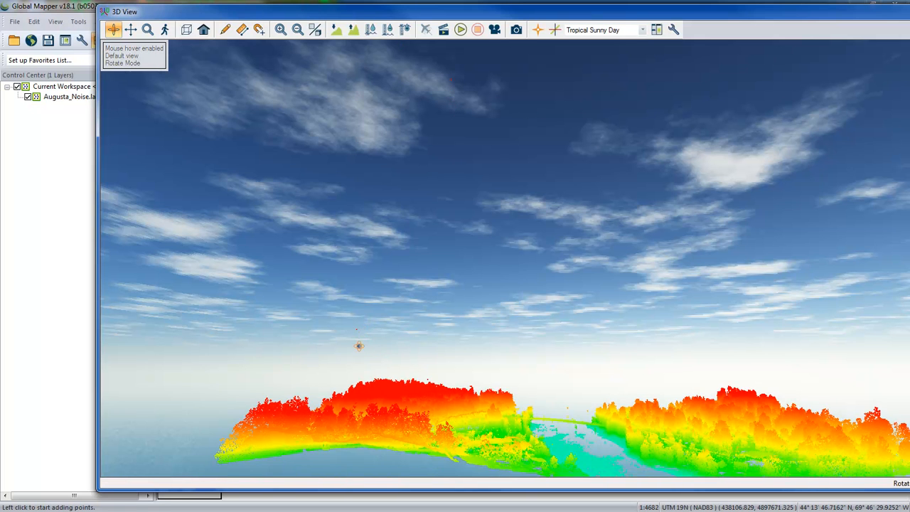
{"action": "scroll", "coordinate": [360, 330], "scroll_direction": "up", "scroll_amount": 1}
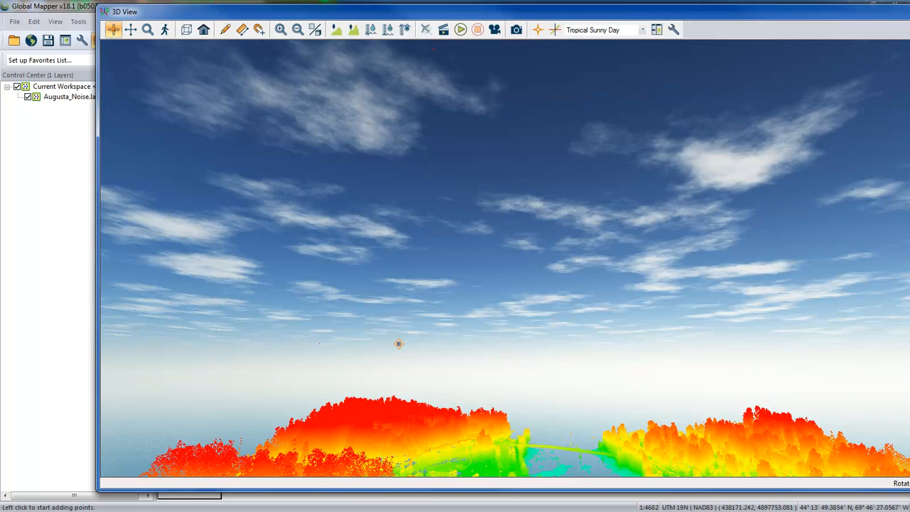
{"action": "left_click_drag", "start_coordinate": [791, 20], "coordinate": [715, 33]}
{"action": "left_click", "coordinate": [903, 27]}
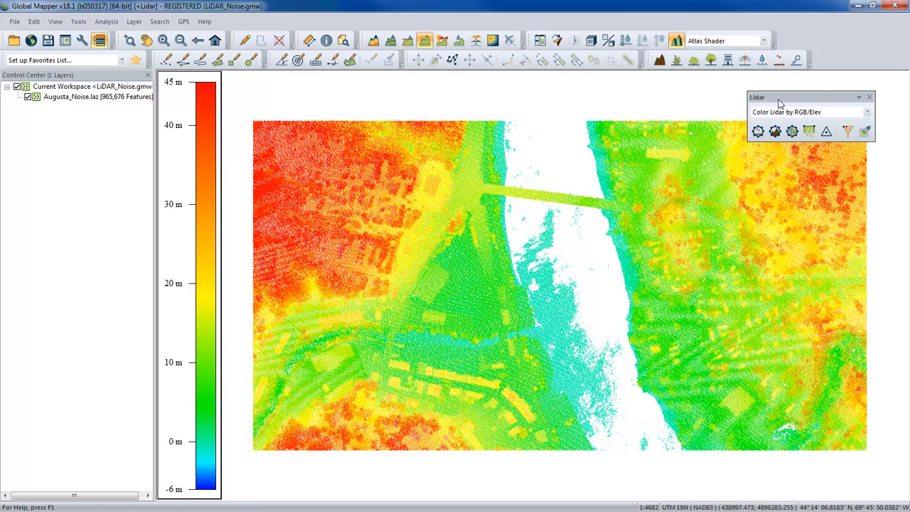
Start automatic noise point classification and set the maximum allowed variance from local average to 3 standard deviations.
{"action": "left_click_drag", "start_coordinate": [782, 99], "coordinate": [755, 98]}
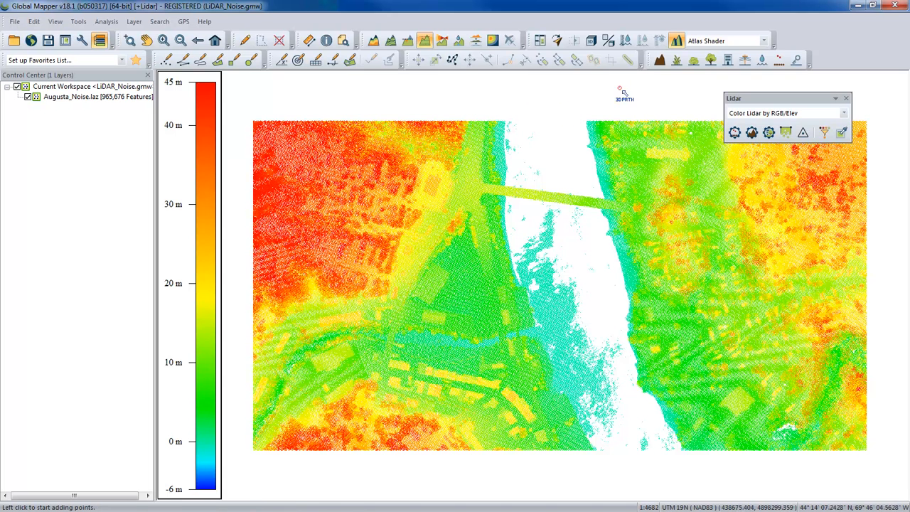
{"action": "left_click", "coordinate": [735, 134]}
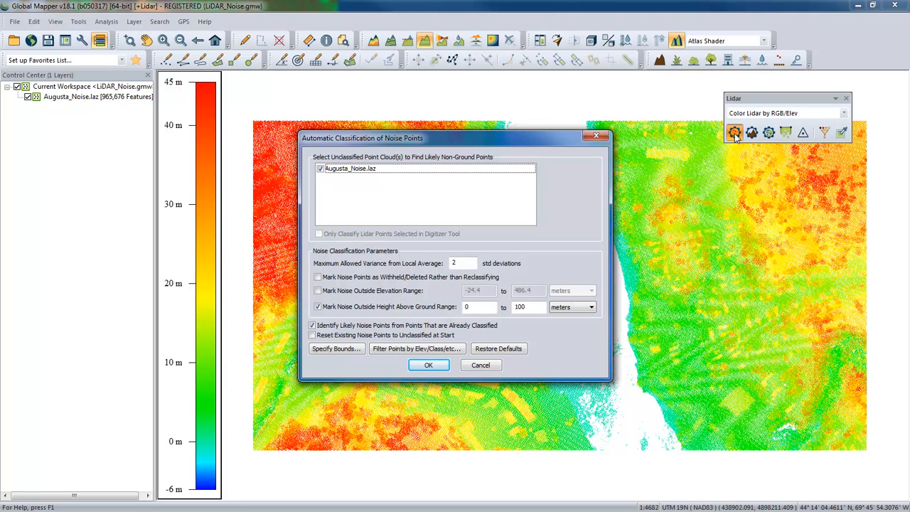
{"action": "double_click", "coordinate": [463, 263]}
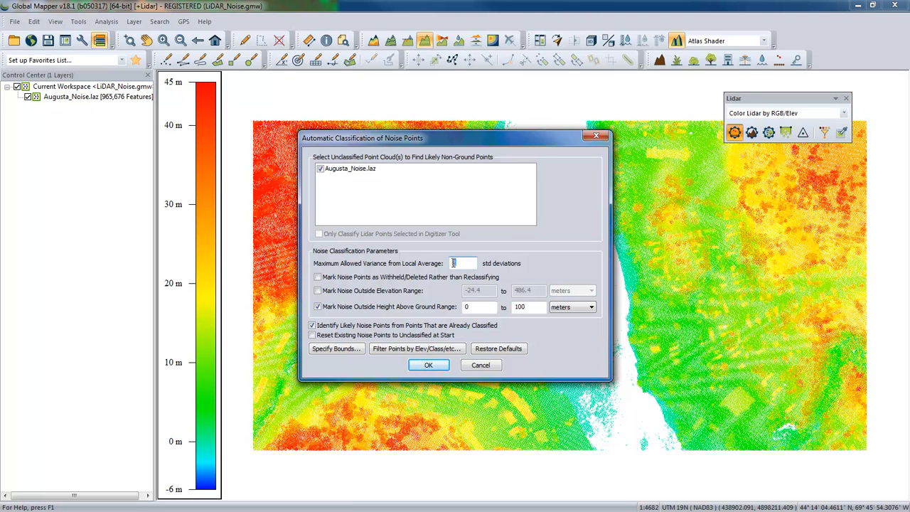
{"action": "type", "text": "3"}
{"action": "left_click_drag", "start_coordinate": [484, 139], "coordinate": [511, 117]}
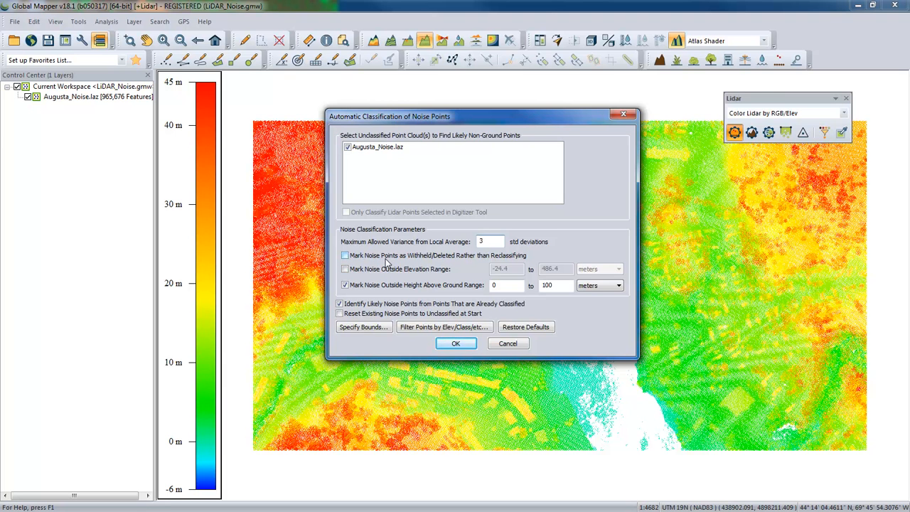
Disable marking noise outside the height above ground range and enable marking noise outside the elevation range.
{"action": "left_click", "coordinate": [345, 256]}
{"action": "left_click", "coordinate": [346, 256]}
{"action": "left_click", "coordinate": [346, 286]}
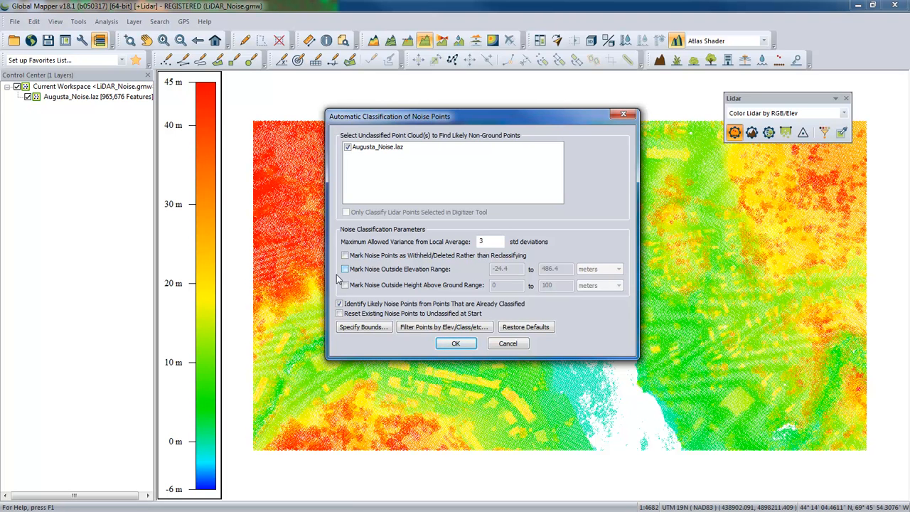
{"action": "left_click", "coordinate": [346, 270]}
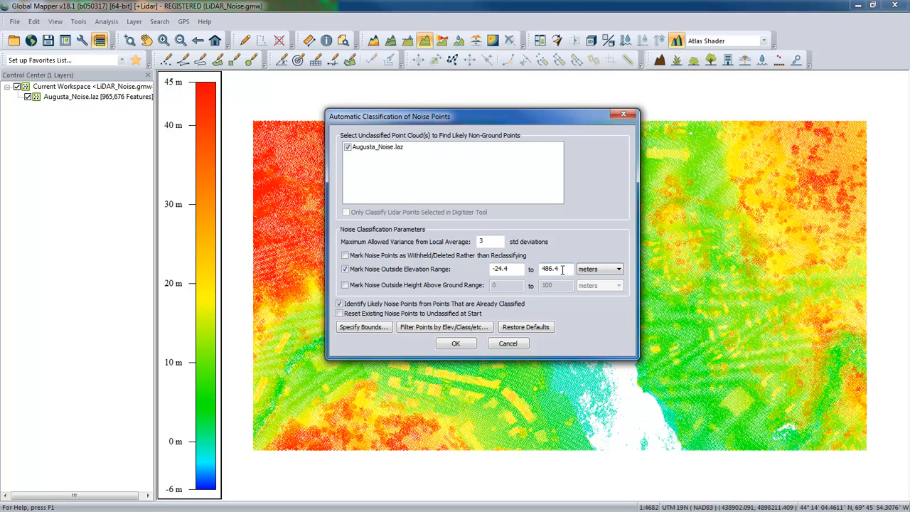
Set the noise elevation range to 0 to 70 meters and run the classification on Augusta_Noise.laz.
{"action": "double_click", "coordinate": [500, 269]}
{"action": "left_click_drag", "start_coordinate": [499, 270], "coordinate": [495, 273]}
{"action": "type", "text": "0"}
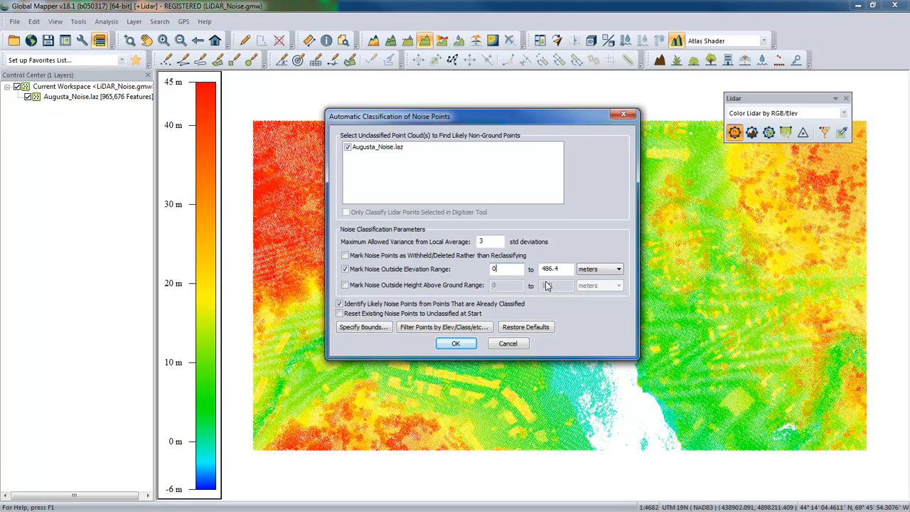
{"action": "left_click_drag", "start_coordinate": [567, 269], "coordinate": [522, 270]}
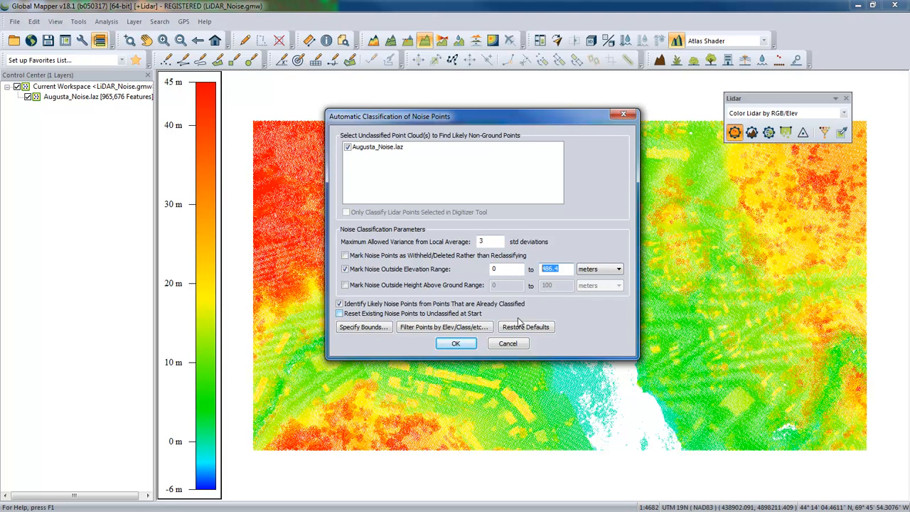
{"action": "type", "text": "70"}
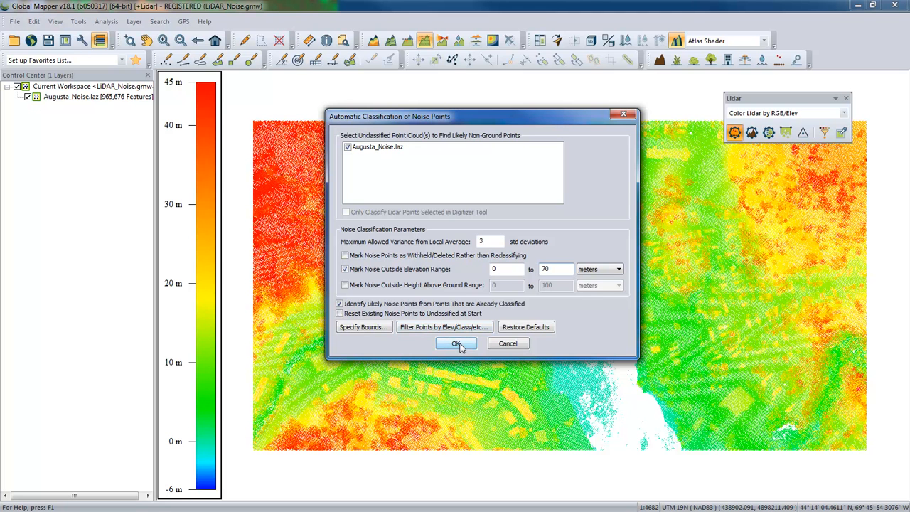
{"action": "left_click", "coordinate": [456, 344]}
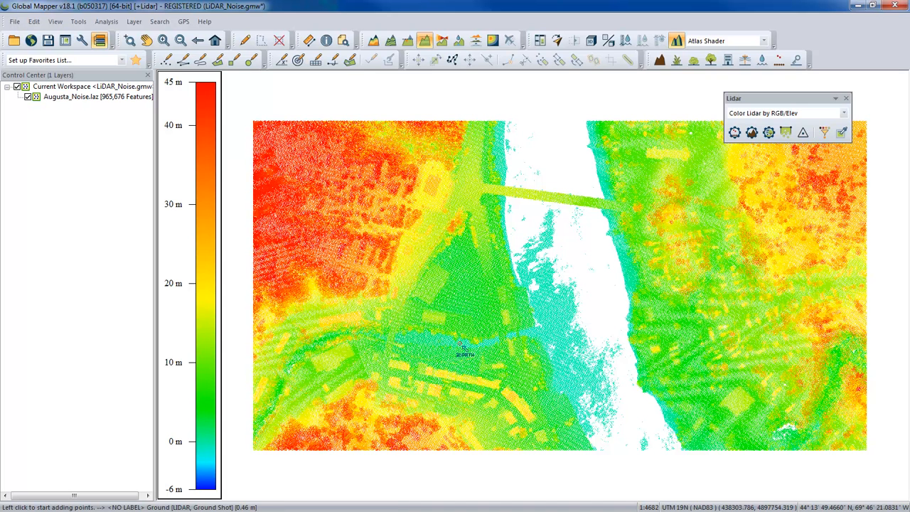
Color the lidar by classification and inspect a path profile about 396 m long across the river.
{"action": "left_click", "coordinate": [832, 115]}
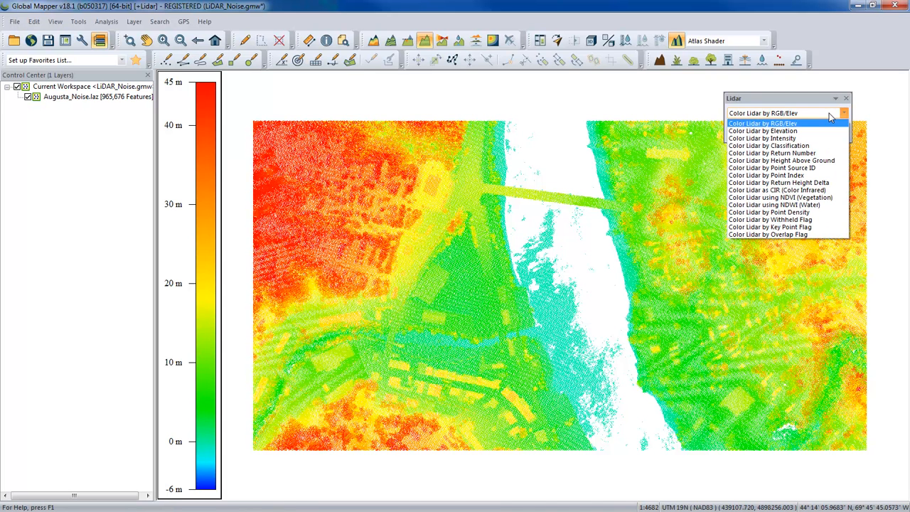
{"action": "left_click", "coordinate": [797, 146]}
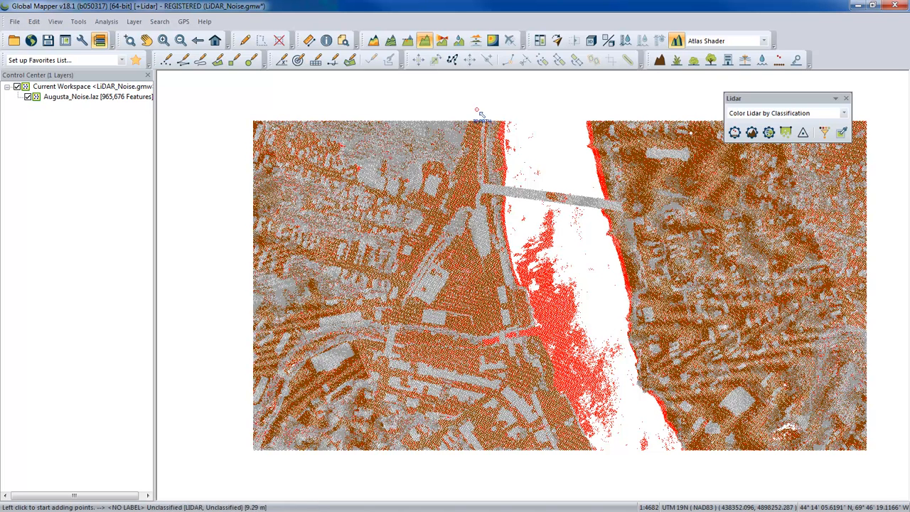
{"action": "left_click", "coordinate": [477, 314]}
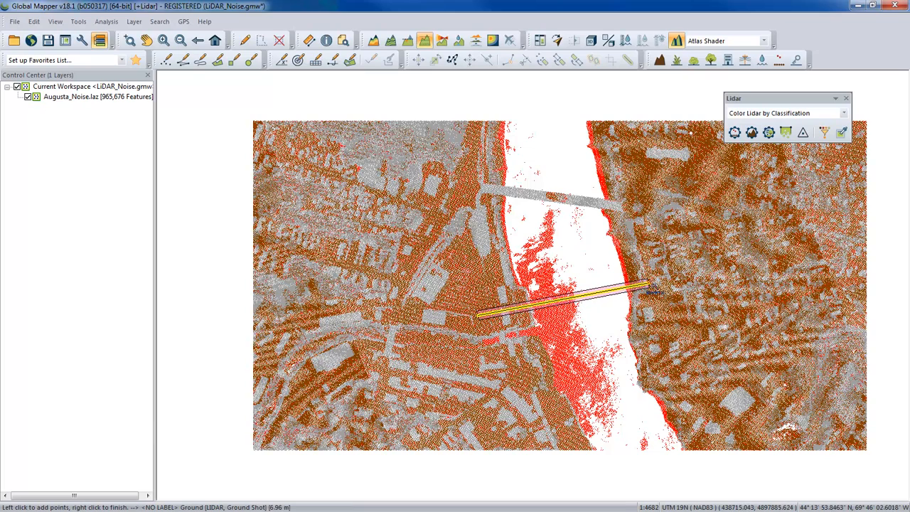
{"action": "right_click", "coordinate": [668, 277]}
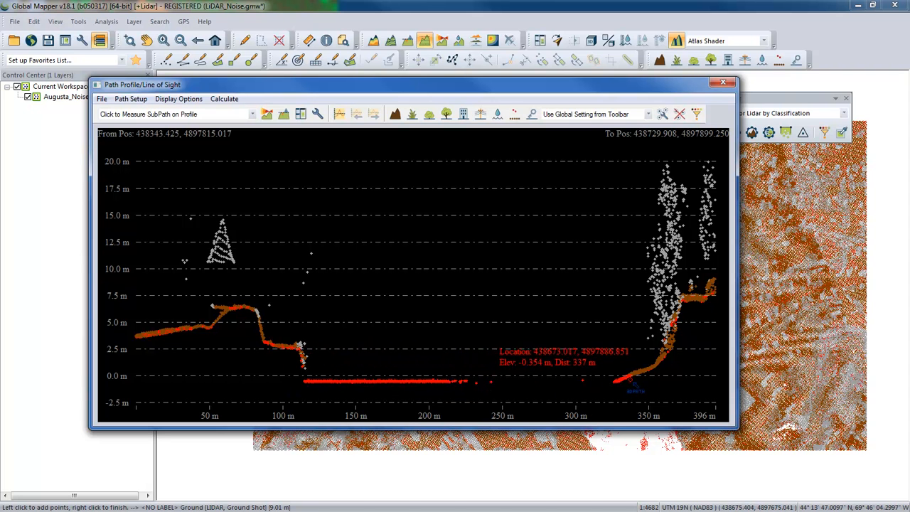
{"action": "left_click", "coordinate": [723, 83]}
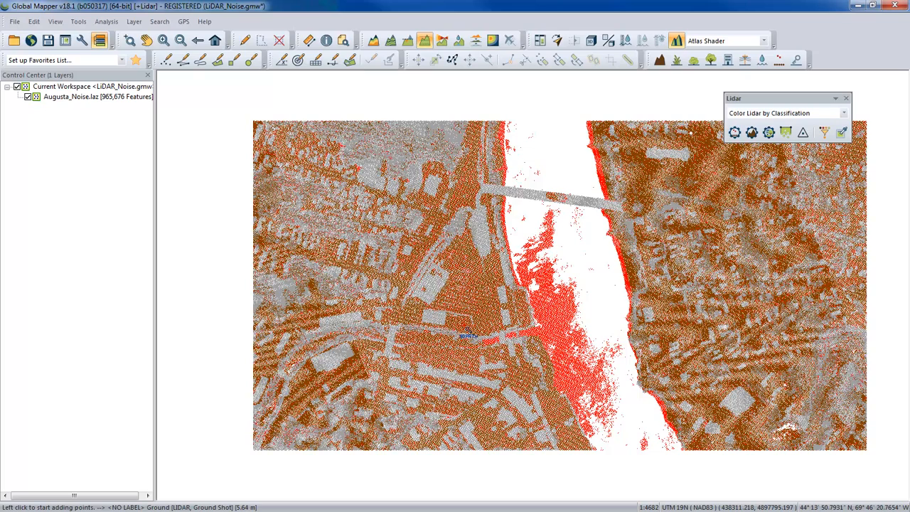
Examine the classified stray points above the terrain in the 3D view, and close the view.
{"action": "left_click", "coordinate": [591, 41]}
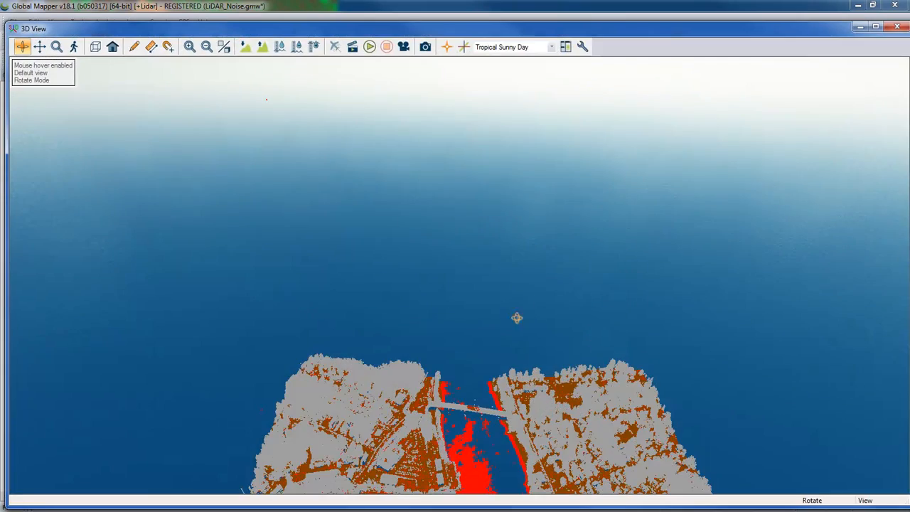
{"action": "left_click_drag", "start_coordinate": [361, 448], "coordinate": [364, 426]}
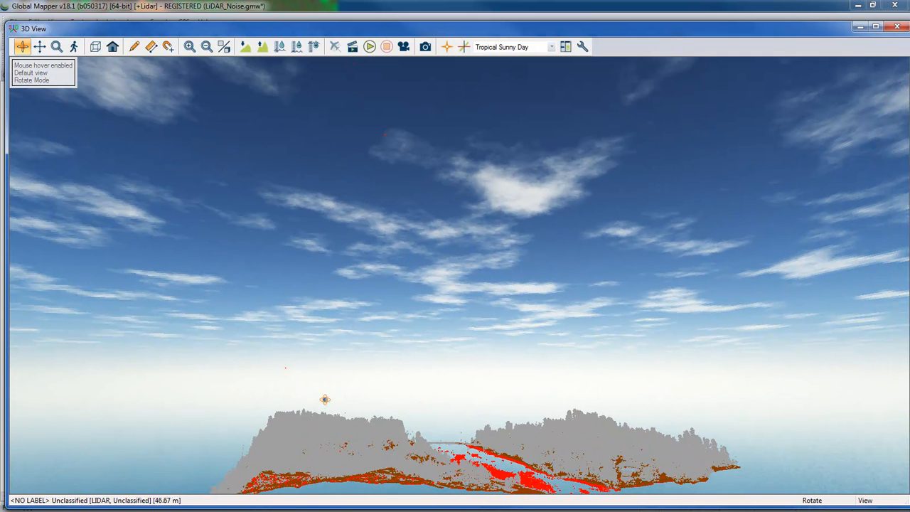
{"action": "left_click", "coordinate": [288, 369]}
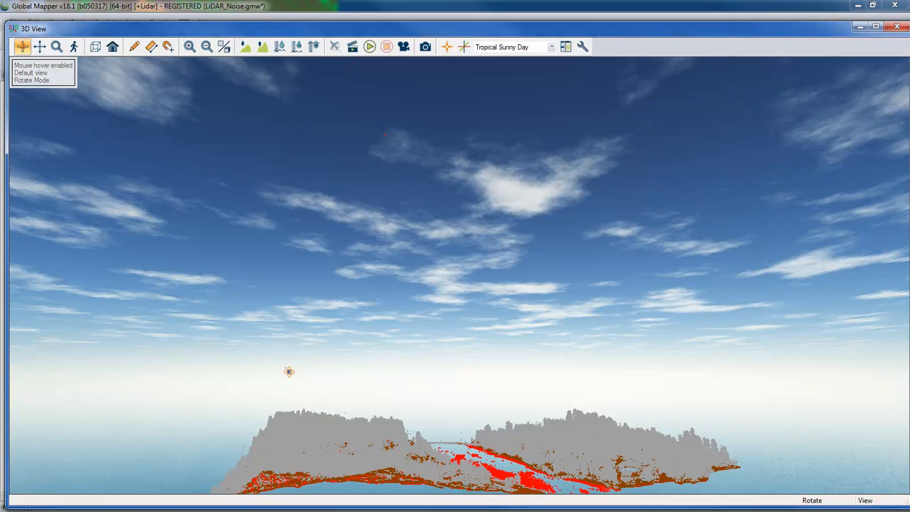
{"action": "left_click", "coordinate": [896, 28]}
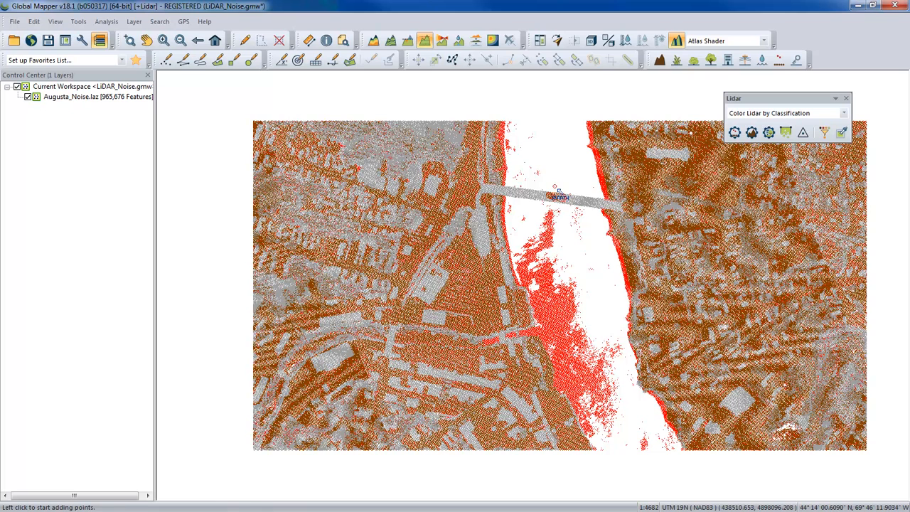
Filter the Low Point (Noise) class, code 7, out of the lidar display and apply the filter.
{"action": "left_click", "coordinate": [824, 132]}
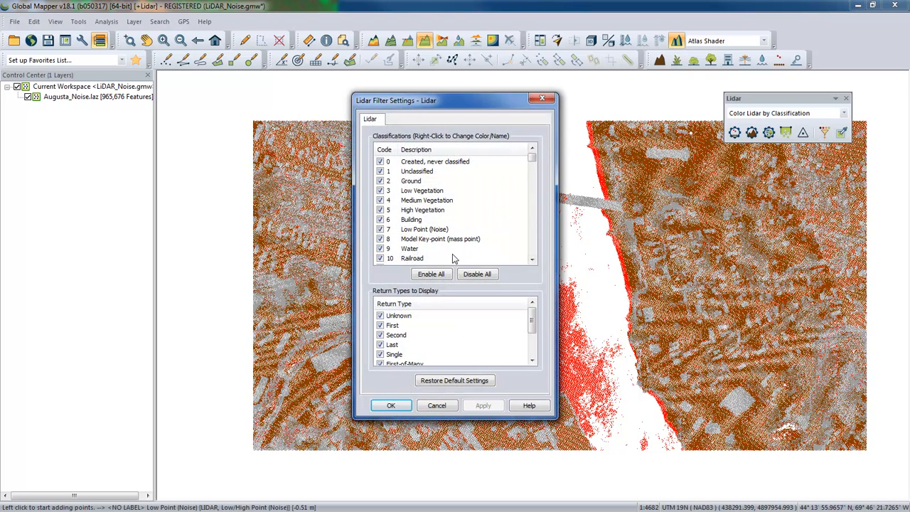
{"action": "left_click", "coordinate": [380, 229]}
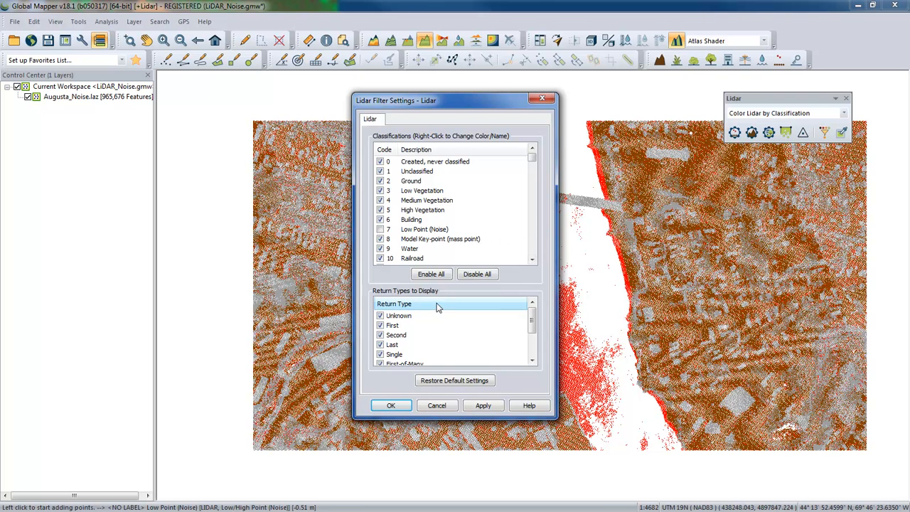
{"action": "left_click", "coordinate": [485, 405]}
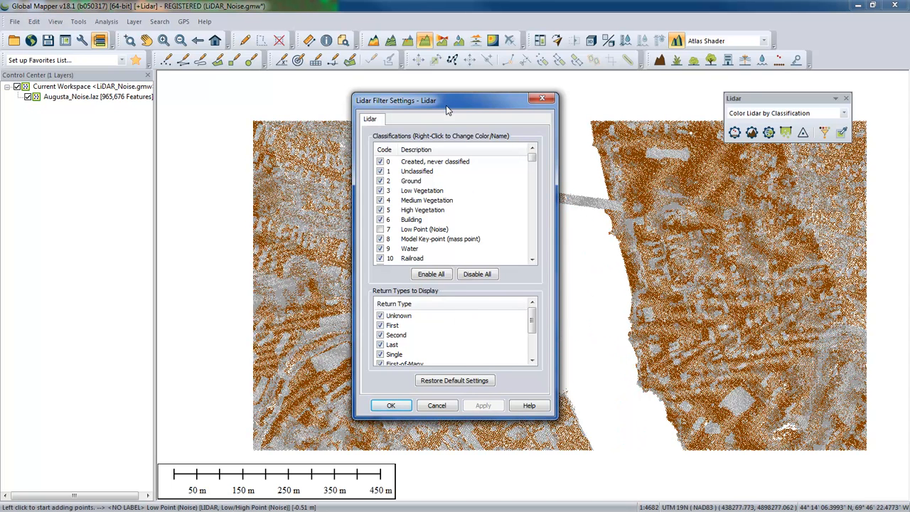
{"action": "left_click_drag", "start_coordinate": [448, 101], "coordinate": [386, 105]}
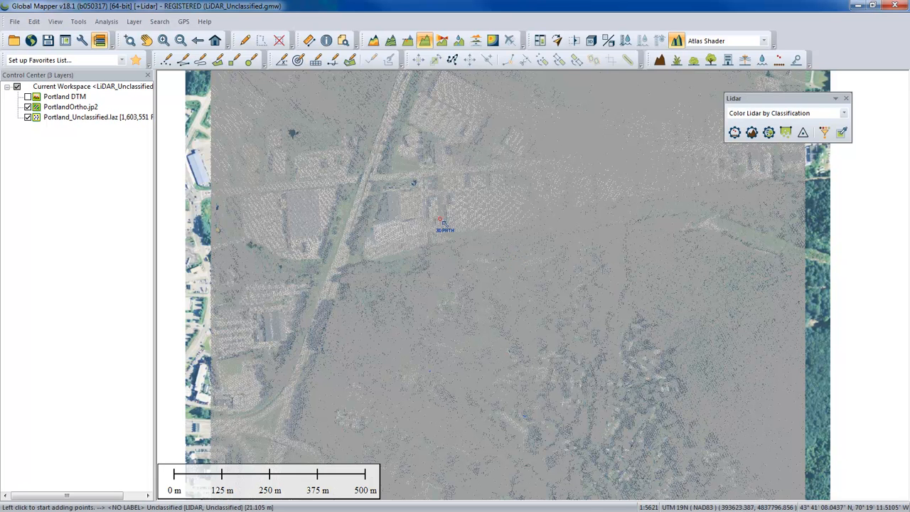
Display a map legend based on loaded vector types with the header "Class".
{"action": "left_click", "coordinate": [86, 42]}
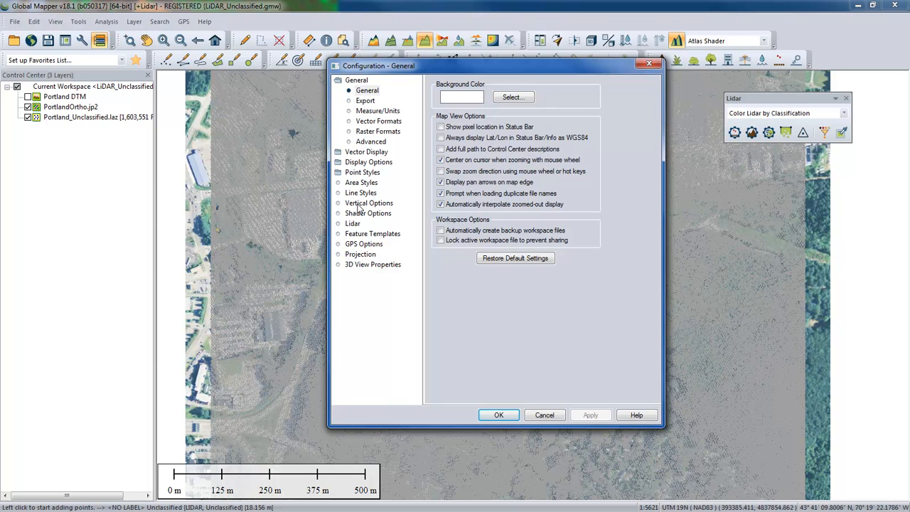
{"action": "left_click", "coordinate": [371, 163]}
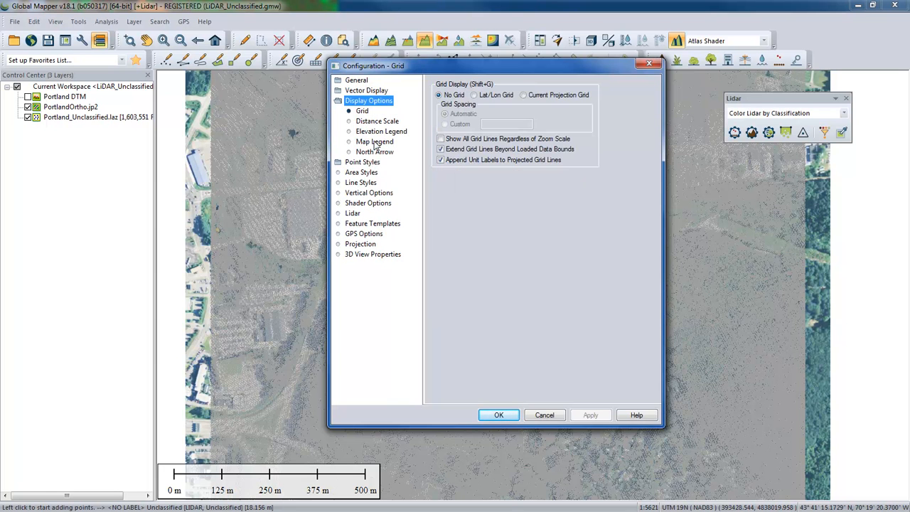
{"action": "left_click", "coordinate": [384, 142]}
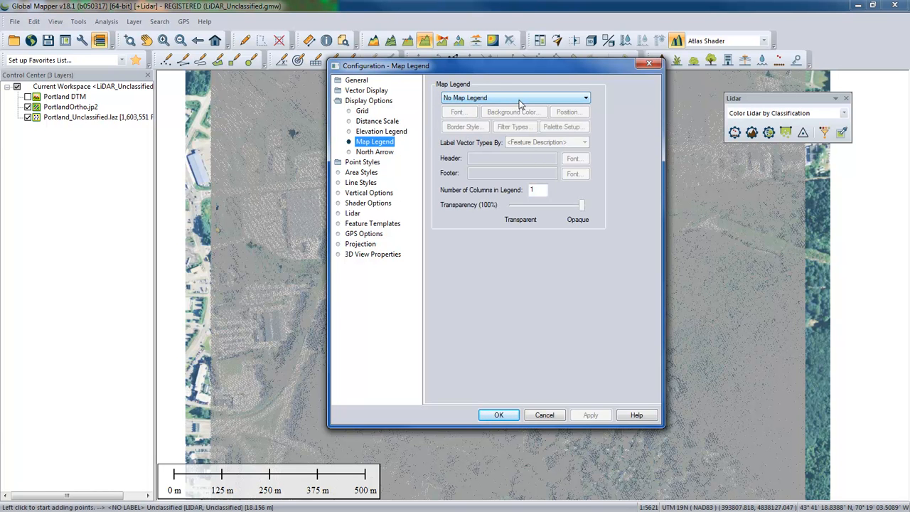
{"action": "left_click", "coordinate": [519, 99]}
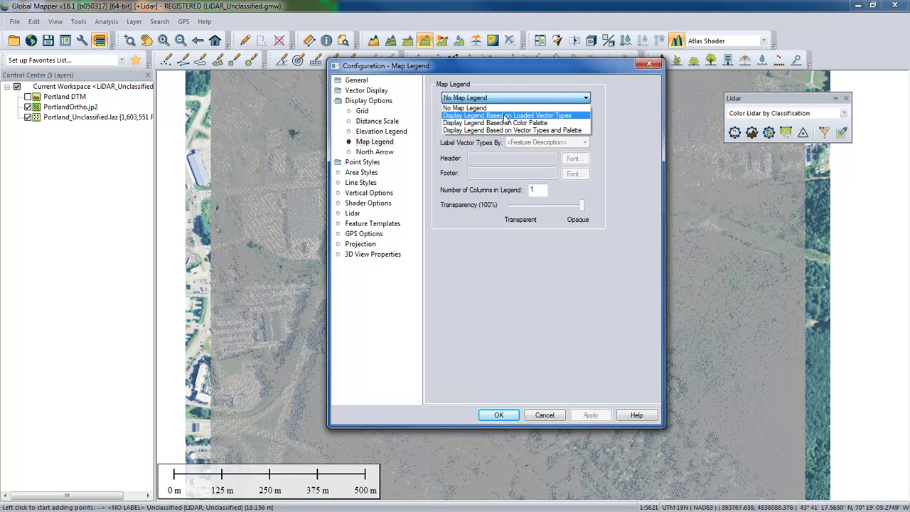
{"action": "left_click", "coordinate": [509, 116]}
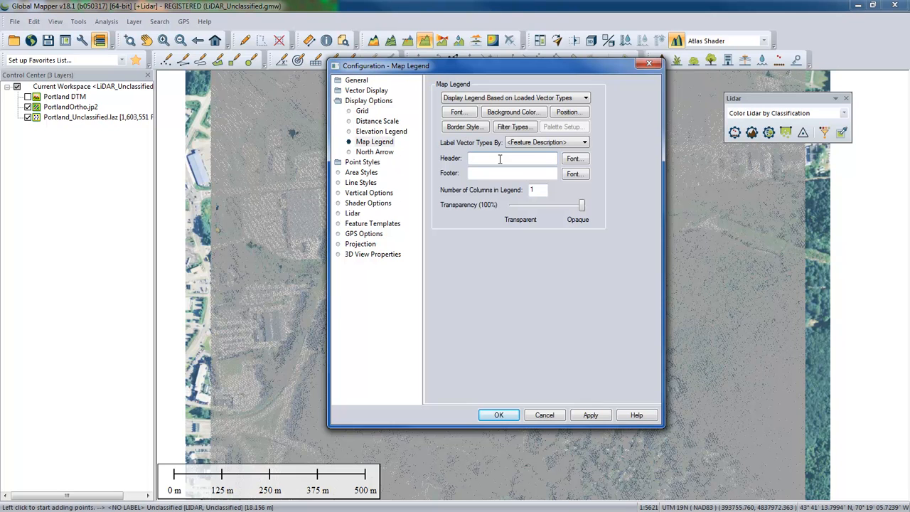
{"action": "type", "text": "Class"}
{"action": "left_click", "coordinate": [875, 446]}
{"action": "left_click", "coordinate": [497, 415]}
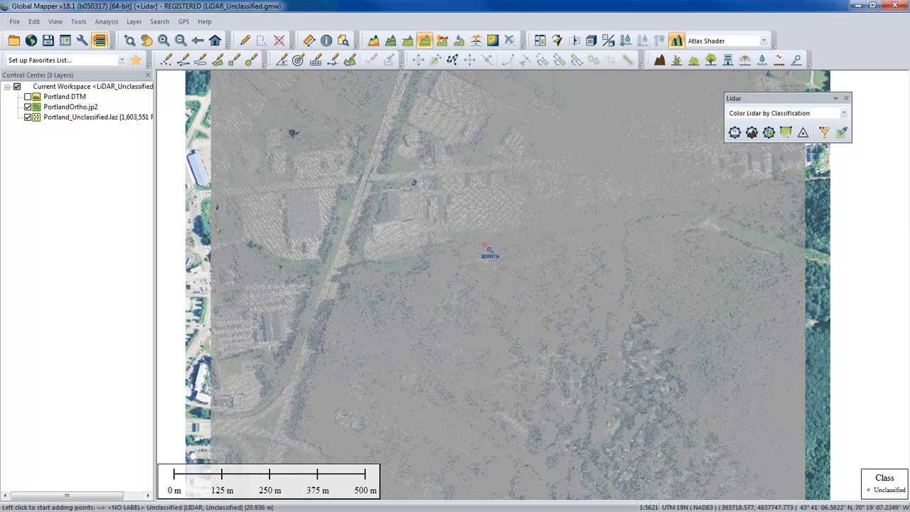
Run automatic ground point classification on Portland_Unclassified.laz with a base bin size of 5 point spacings and a 1 meter minimum height departure.
{"action": "left_click", "coordinate": [752, 134]}
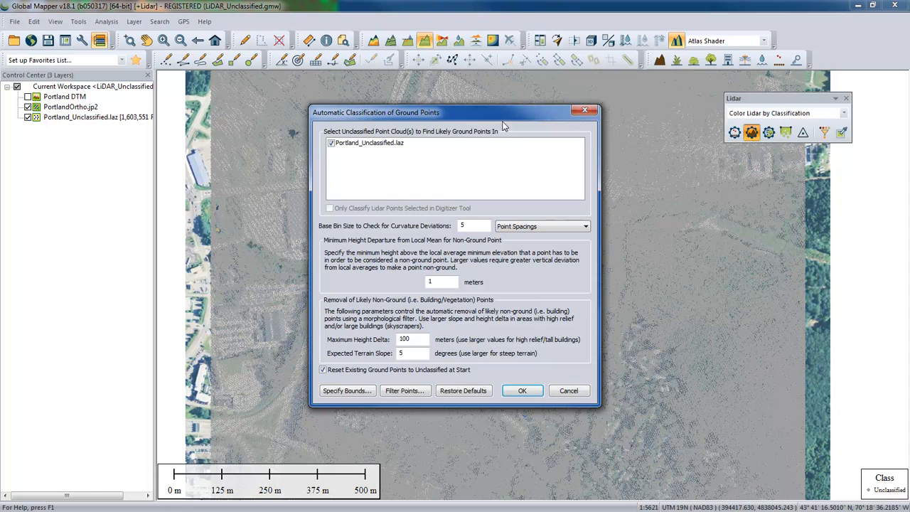
{"action": "left_click_drag", "start_coordinate": [501, 117], "coordinate": [519, 100]}
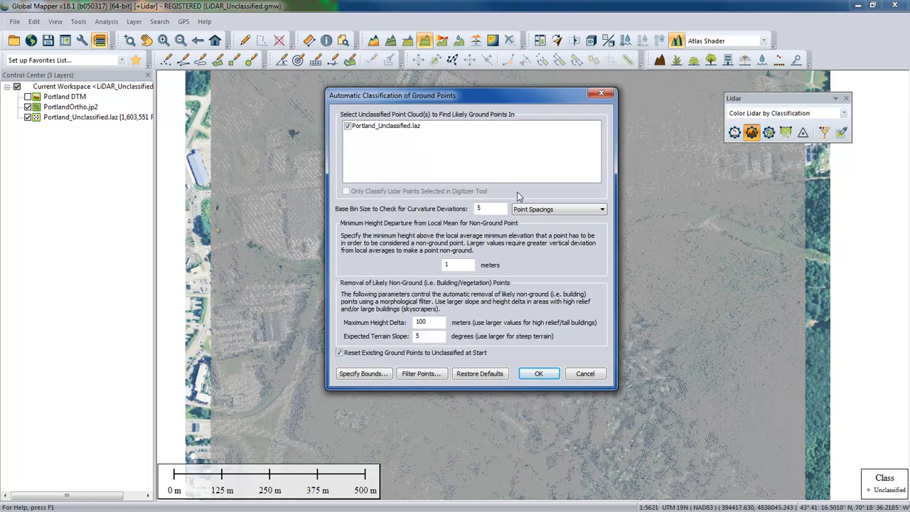
{"action": "left_click", "coordinate": [546, 210]}
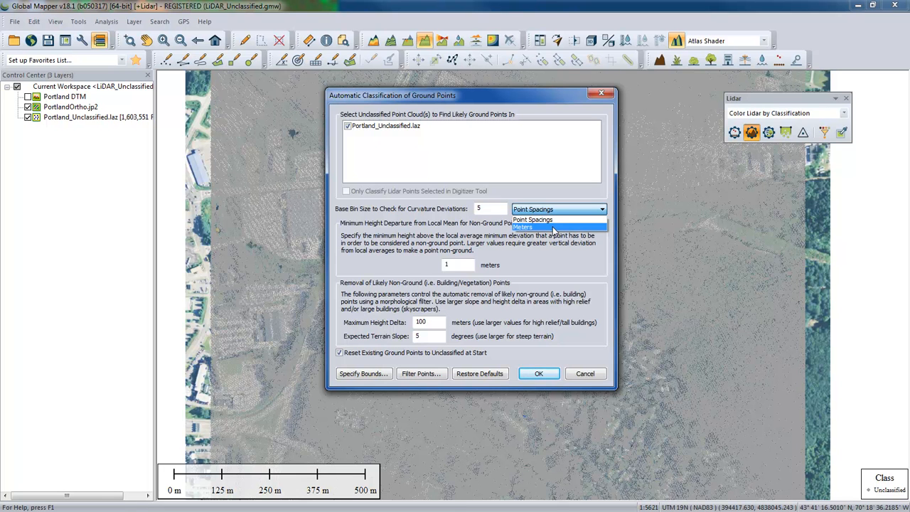
{"action": "left_click", "coordinate": [559, 210]}
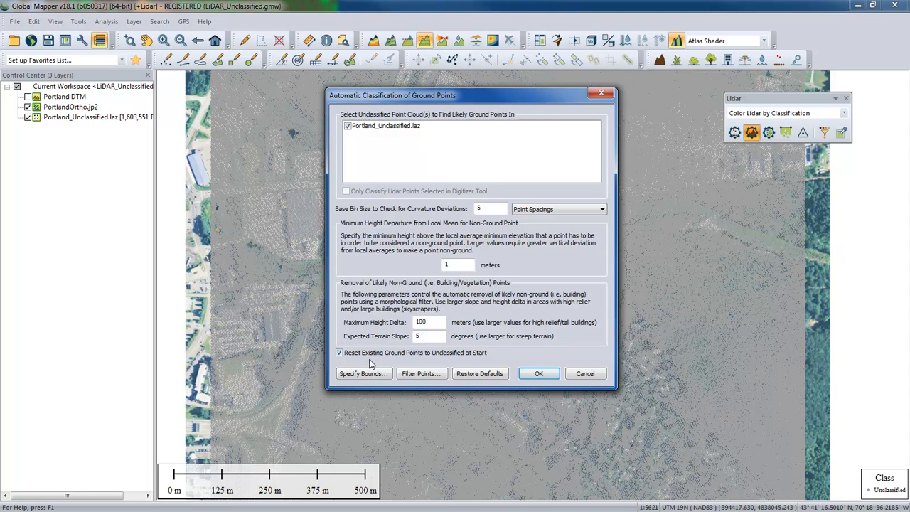
{"action": "left_click_drag", "start_coordinate": [463, 104], "coordinate": [365, 166]}
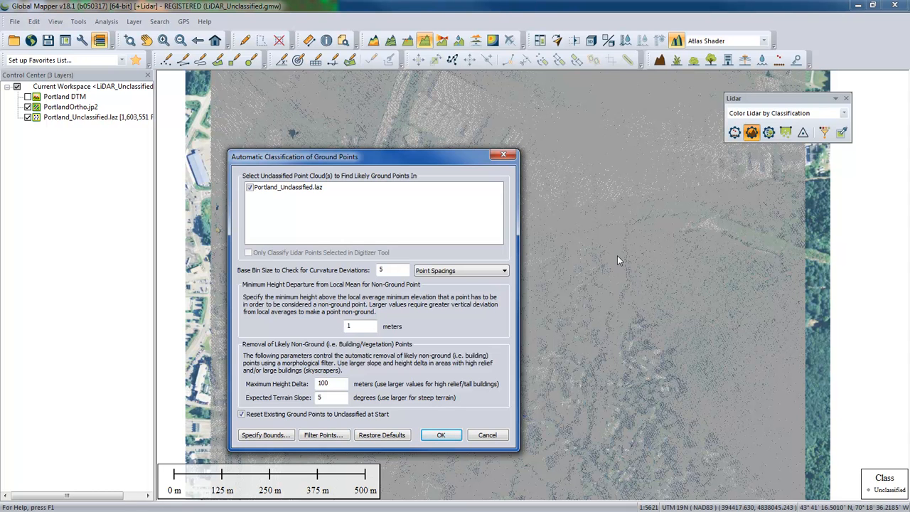
{"action": "left_click_drag", "start_coordinate": [446, 160], "coordinate": [522, 123]}
{"action": "left_click", "coordinate": [516, 400]}
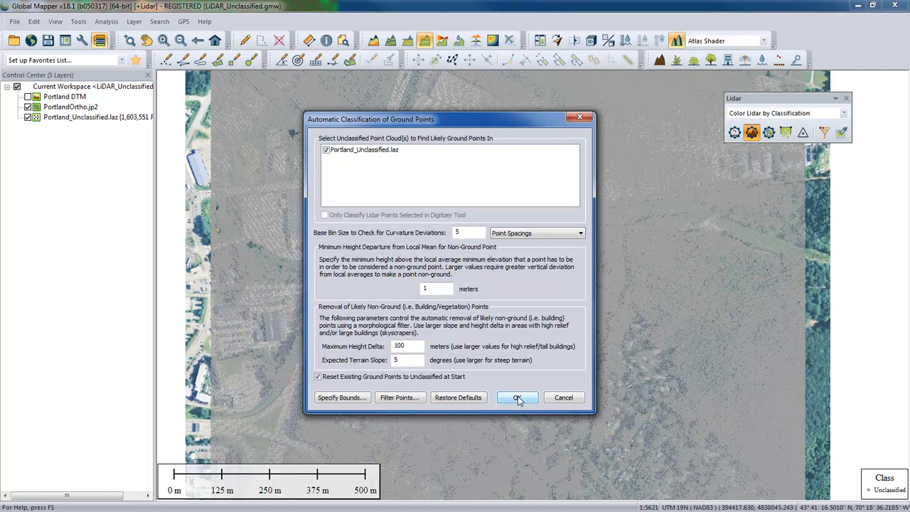
{"action": "left_click", "coordinate": [518, 398]}
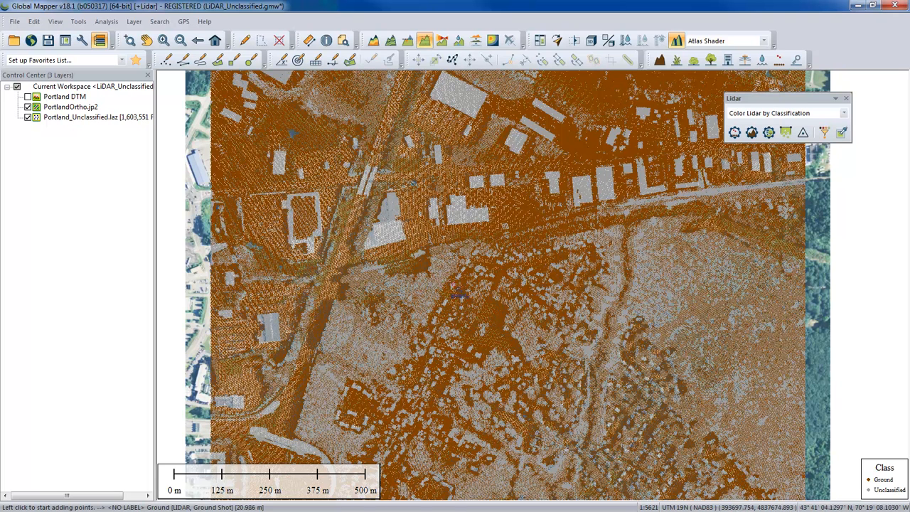
Review the classification code statistics in the metadata of Portland_Unclassified.laz, and close the metadata.
{"action": "right_click", "coordinate": [95, 121]}
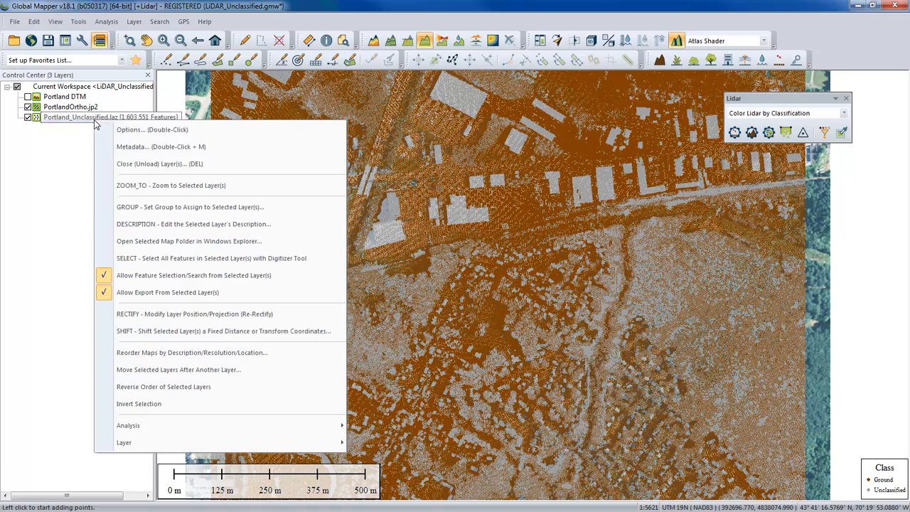
{"action": "left_click", "coordinate": [127, 147]}
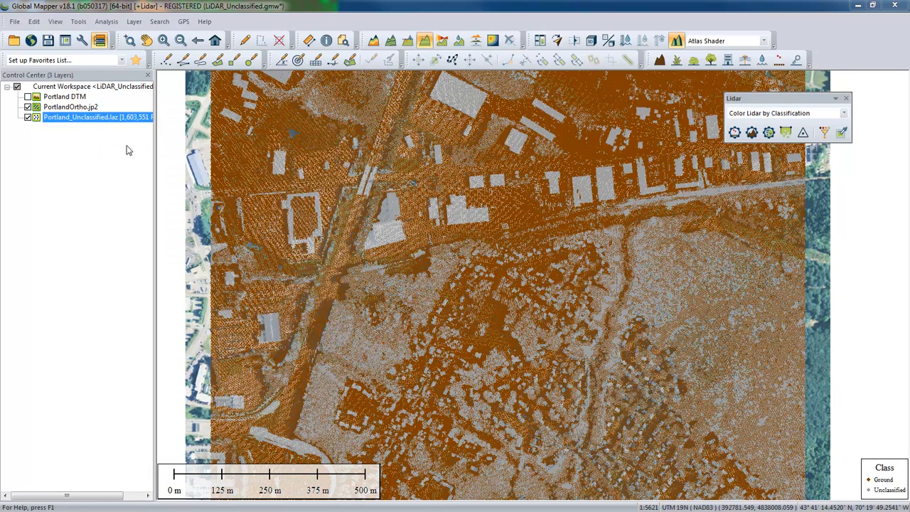
{"action": "left_click", "coordinate": [329, 128]}
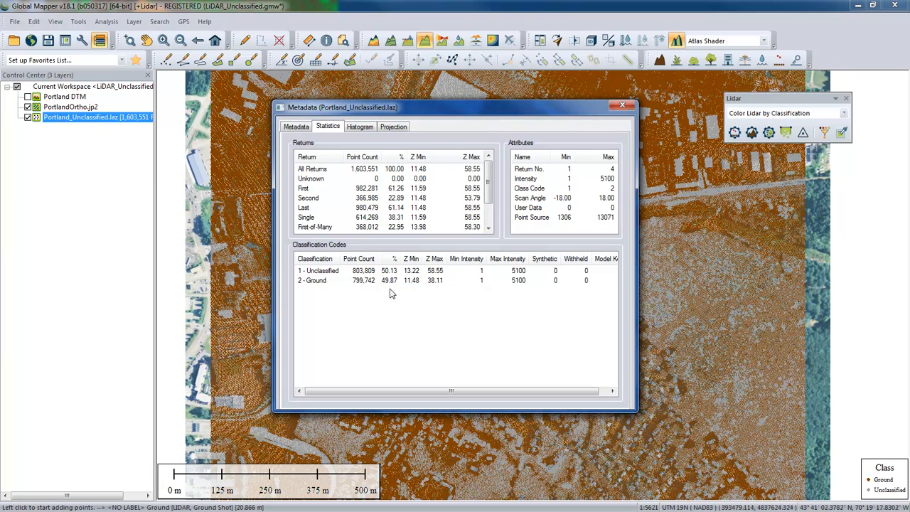
{"action": "left_click", "coordinate": [621, 107]}
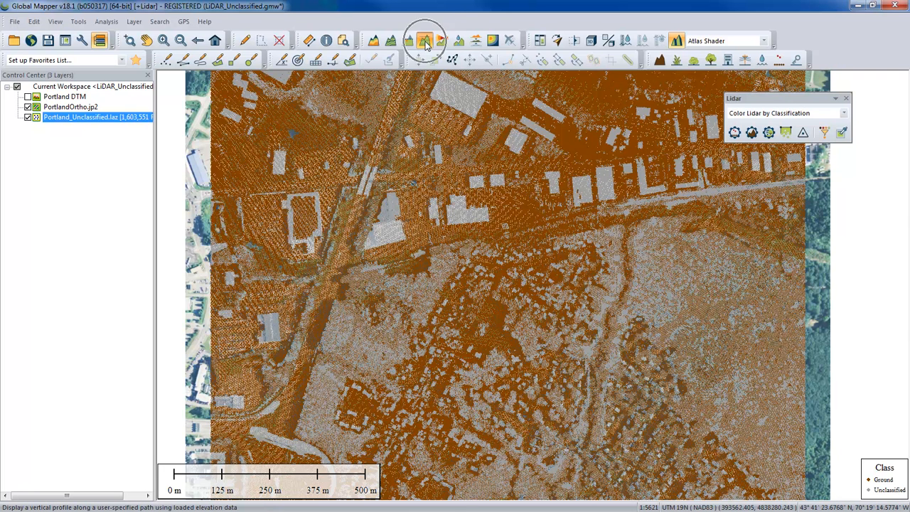
Inspect a path profile about 355 m long through the forest southeast of the stream, and close it.
{"action": "left_click", "coordinate": [626, 238]}
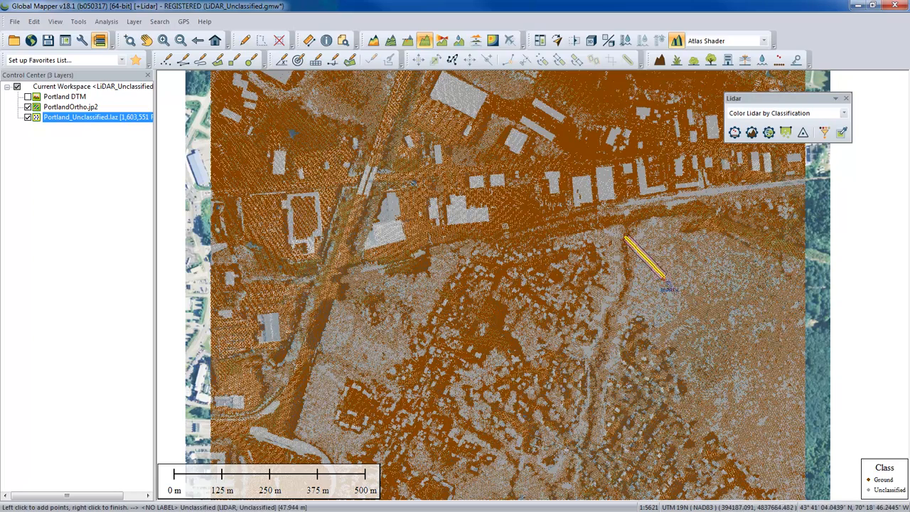
{"action": "right_click", "coordinate": [723, 334]}
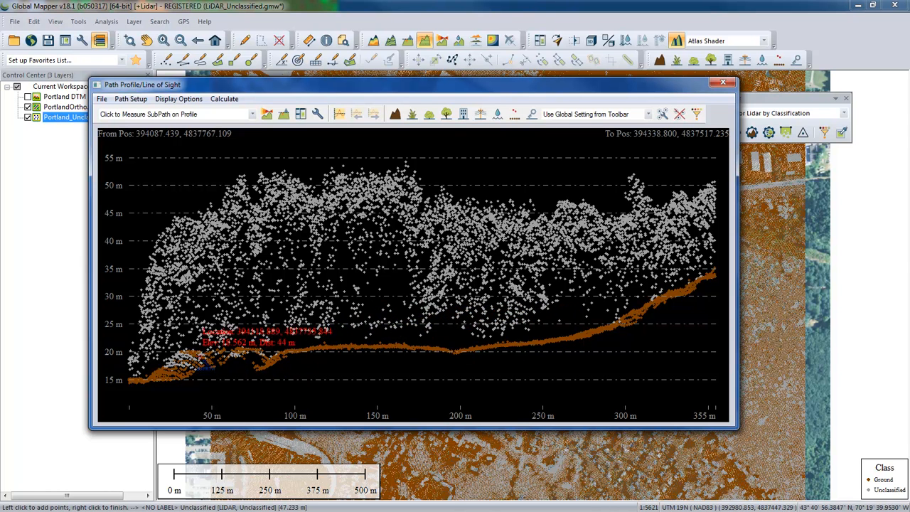
{"action": "left_click", "coordinate": [187, 369]}
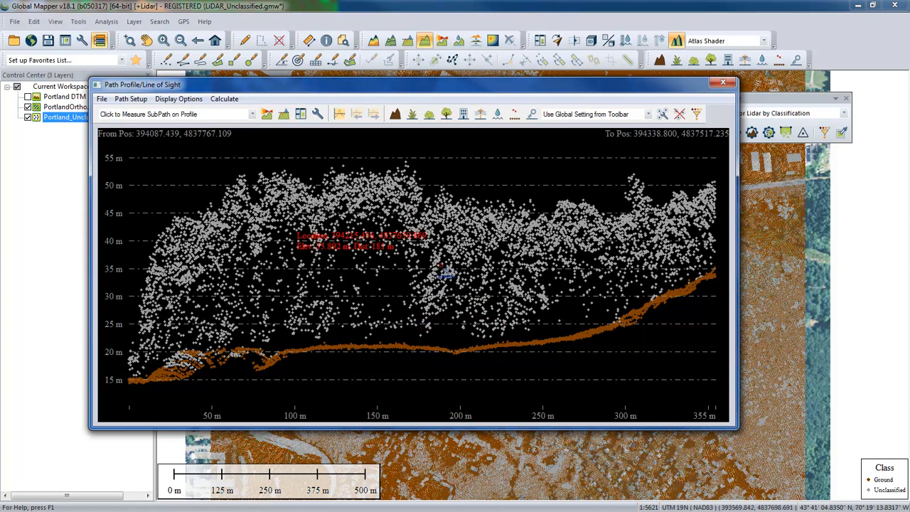
{"action": "left_click", "coordinate": [721, 84]}
Inspect a path profile about 278 m long across the row of buildings north of the railway, examine the misclassified roof points, and close it.
{"action": "left_click", "coordinate": [526, 197]}
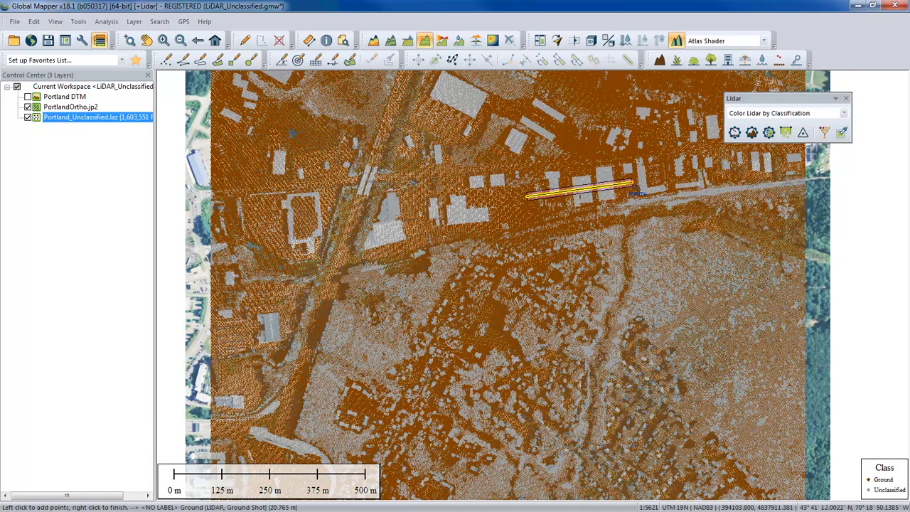
{"action": "right_click", "coordinate": [632, 184]}
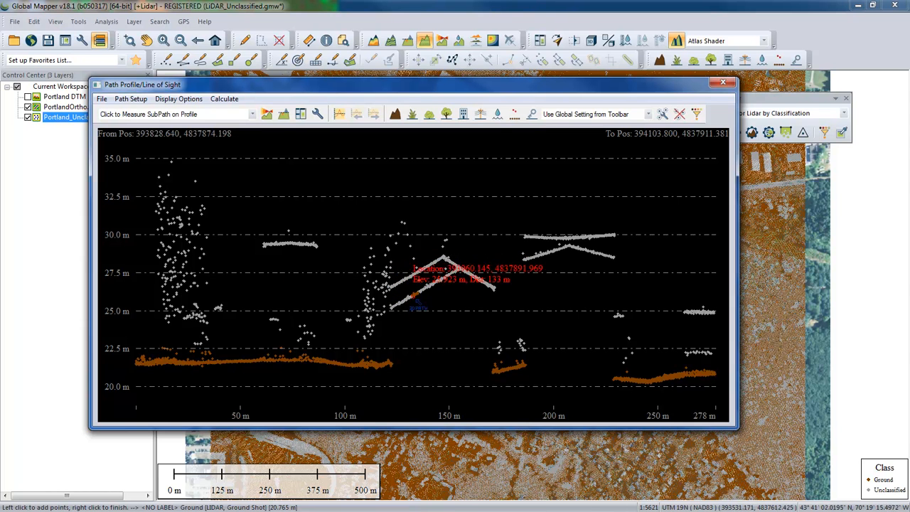
{"action": "left_click", "coordinate": [418, 299]}
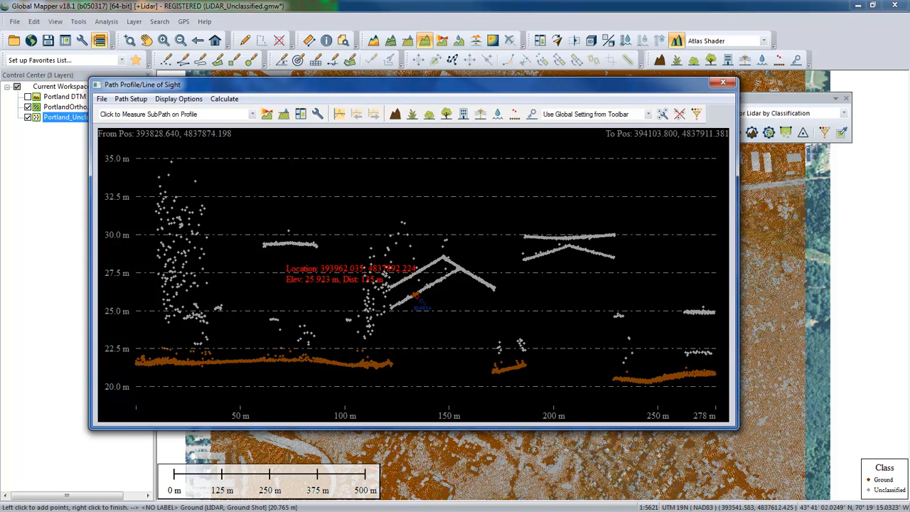
{"action": "right_click", "coordinate": [418, 299]}
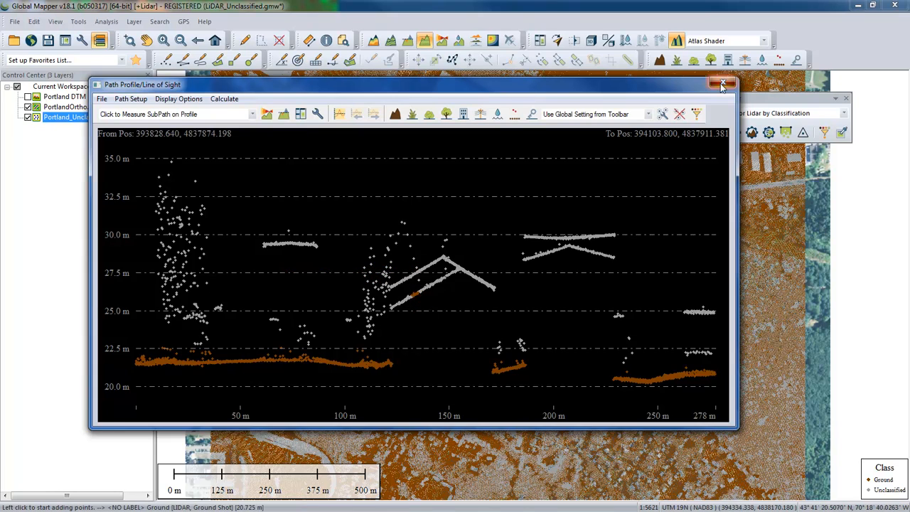
{"action": "left_click", "coordinate": [723, 84]}
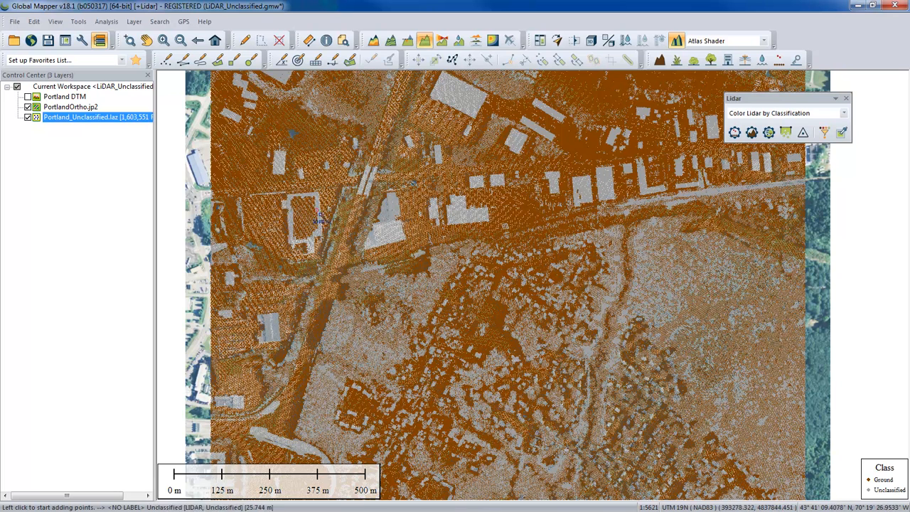
{"action": "left_click", "coordinate": [305, 220]}
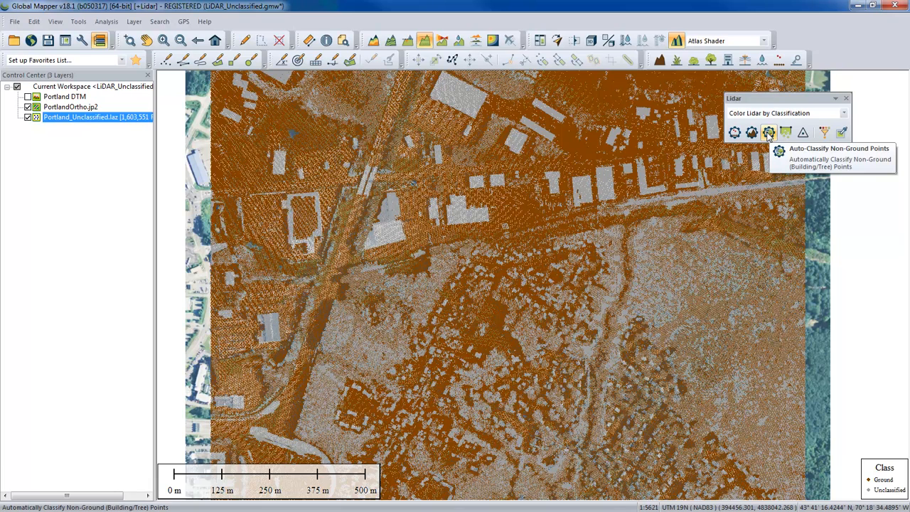
Classify building and high vegetation points in Portland_Unclassified.laz with a base bin size of 1 point spacing and a 2 meter minimum height above ground.
{"action": "left_click", "coordinate": [769, 134]}
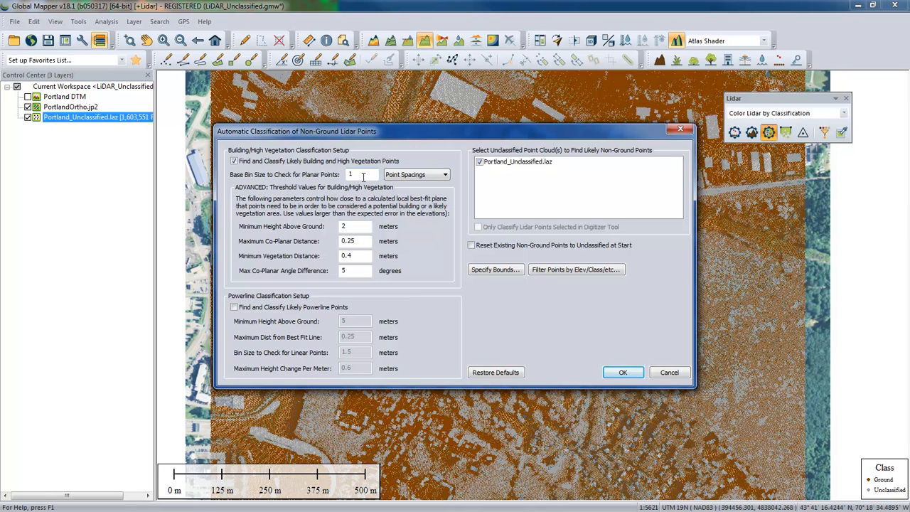
{"action": "left_click", "coordinate": [362, 175]}
{"action": "left_click", "coordinate": [352, 226]}
{"action": "left_click", "coordinate": [624, 373]}
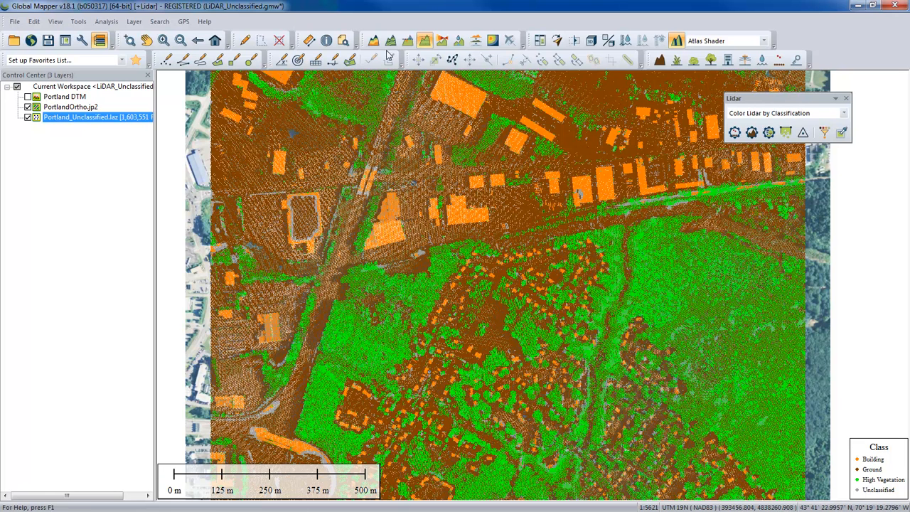
Inspect a short path profile at the edge of the residential area and one about 259 m long through the eastern forest, closing each.
{"action": "left_click", "coordinate": [439, 305]}
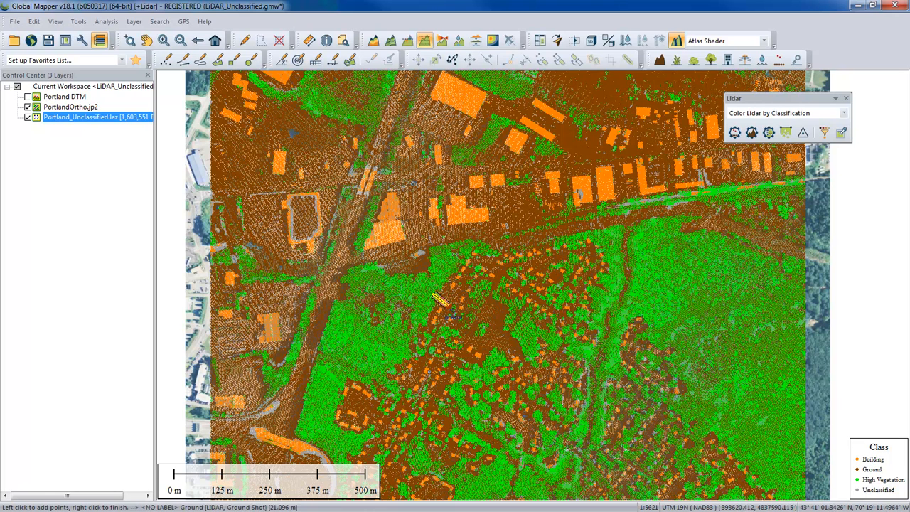
{"action": "right_click", "coordinate": [459, 320]}
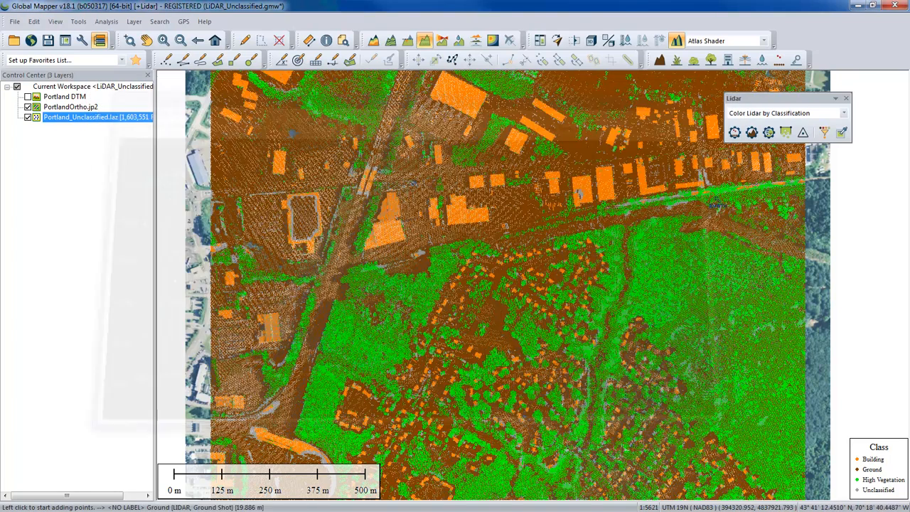
{"action": "left_click", "coordinate": [723, 83]}
{"action": "left_click", "coordinate": [658, 249]}
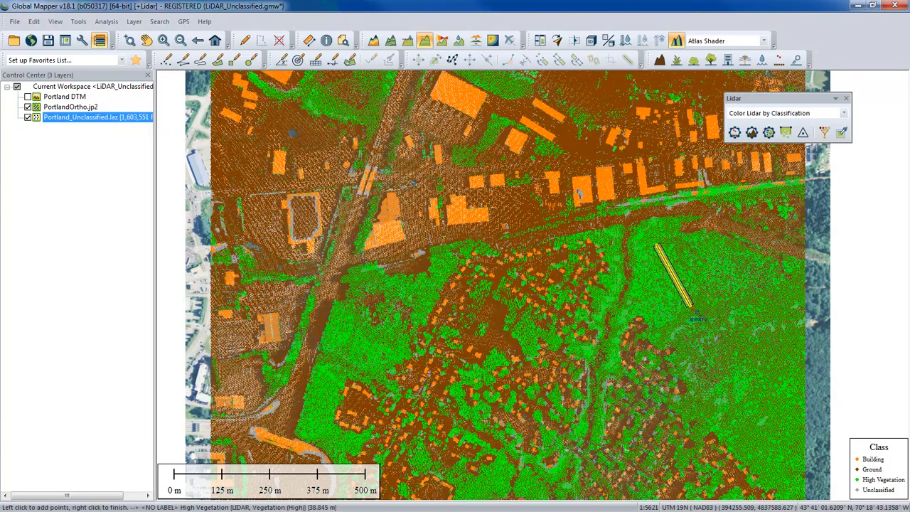
{"action": "right_click", "coordinate": [715, 327]}
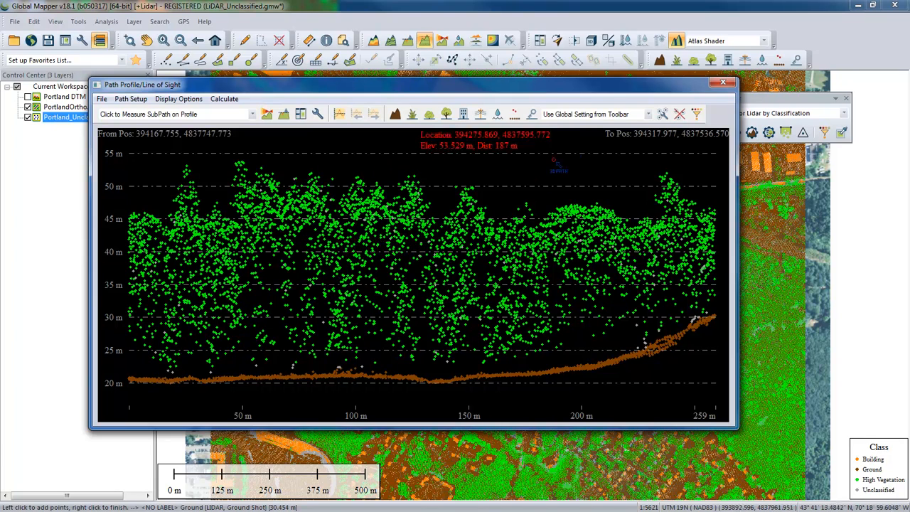
{"action": "left_click", "coordinate": [723, 83]}
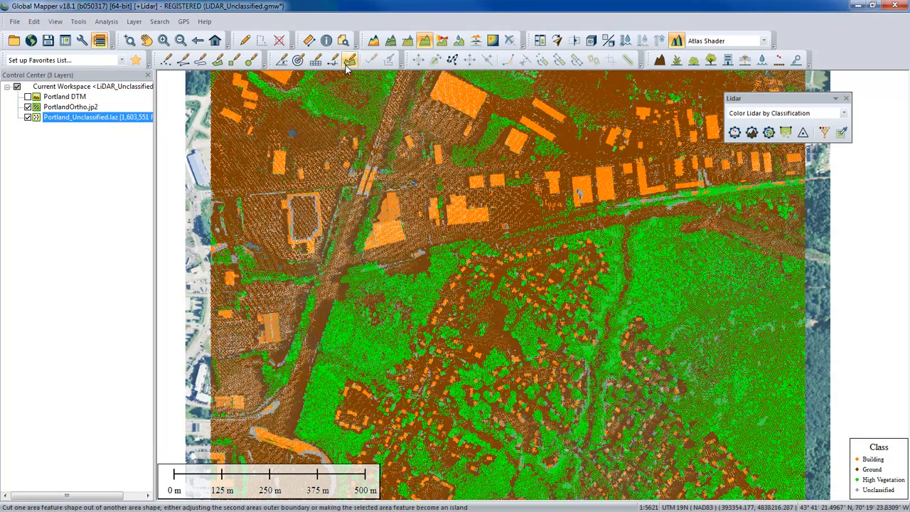
Query the feature information of a high vegetation lidar point in the eastern forest.
{"action": "left_click", "coordinate": [326, 41]}
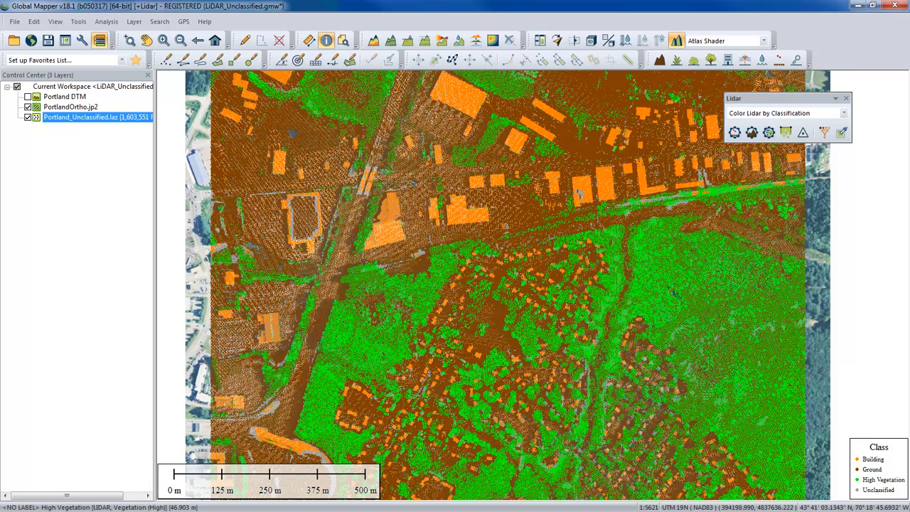
{"action": "left_click", "coordinate": [674, 292]}
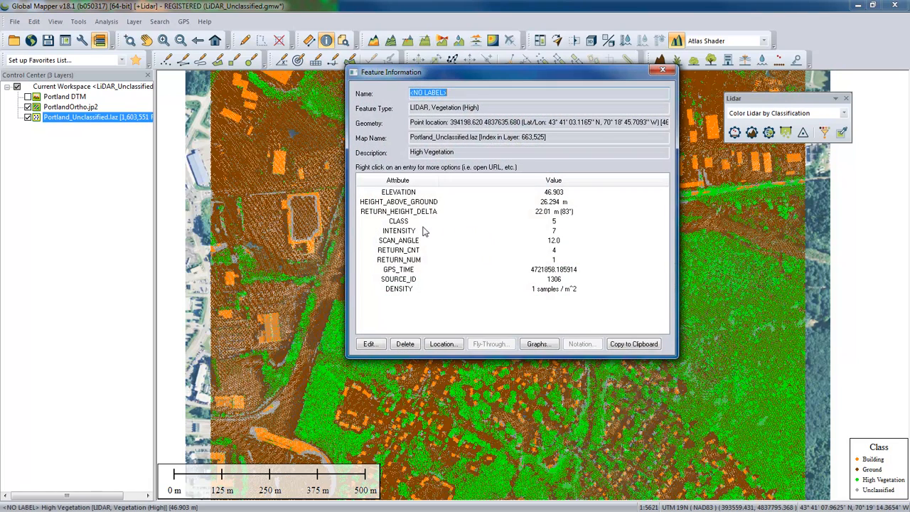
Check the queried point's CLASS attribute and review the lidar filter's classification list, closing both.
{"action": "left_click", "coordinate": [556, 222]}
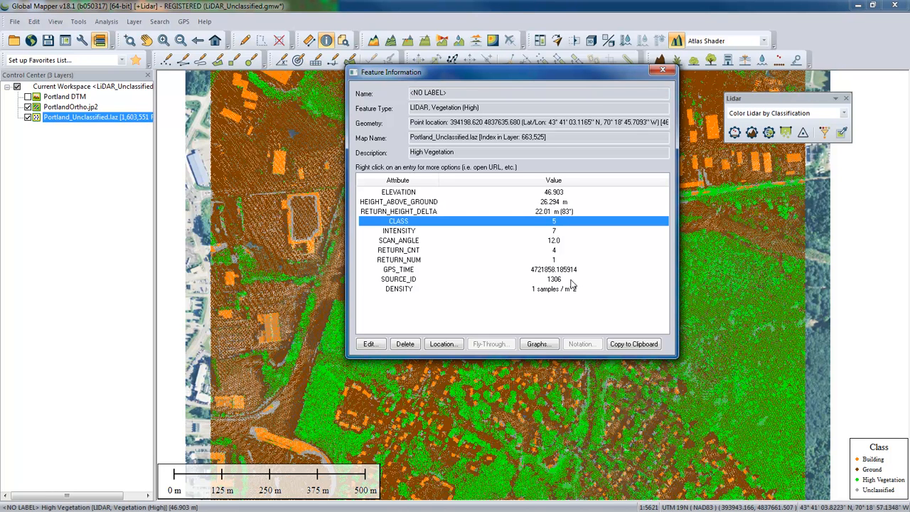
{"action": "left_click", "coordinate": [663, 69]}
{"action": "left_click", "coordinate": [826, 136]}
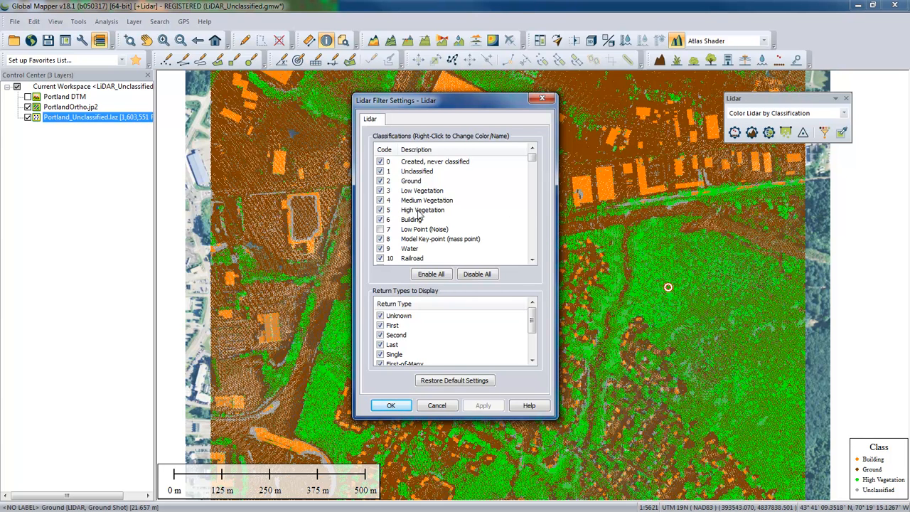
{"action": "left_click", "coordinate": [542, 98]}
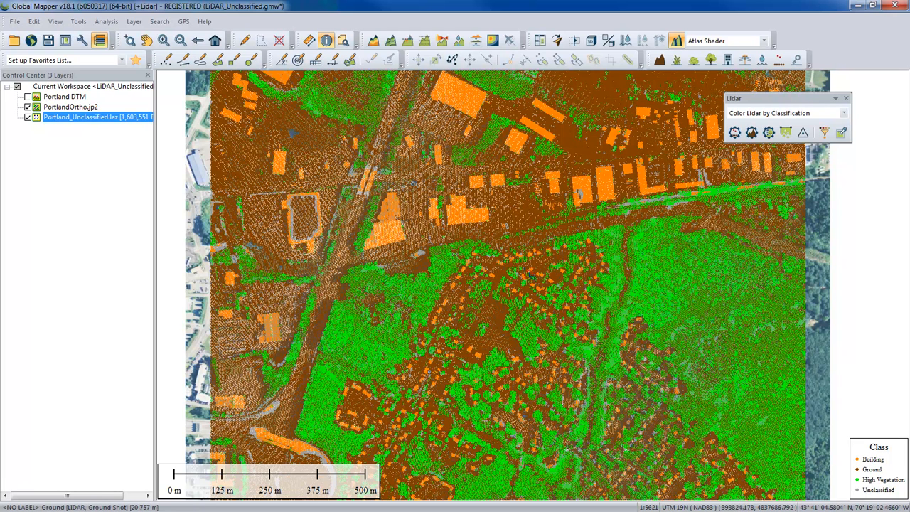
{"action": "key", "text": "ctrl"}
{"action": "key", "text": "ctrl"}
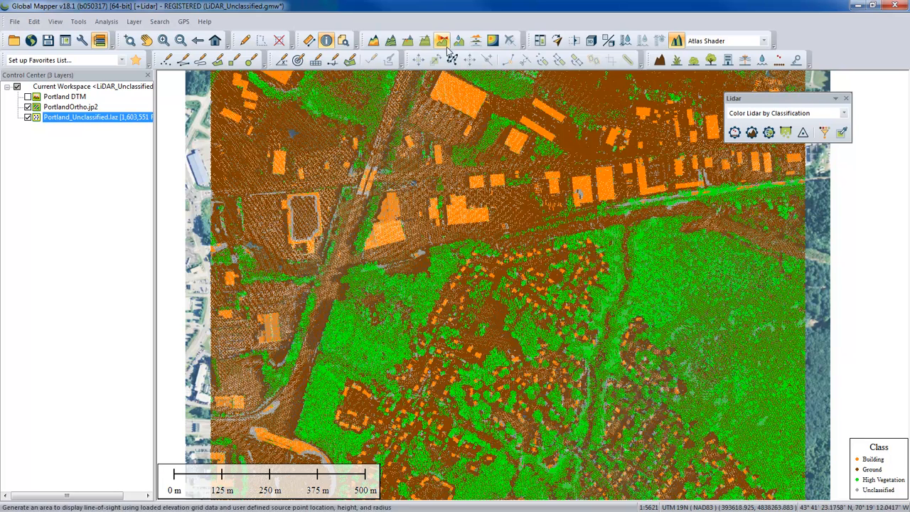
Set the path profile's normal distance for showing lidar points near the path to 45 meters.
{"action": "left_click", "coordinate": [424, 41]}
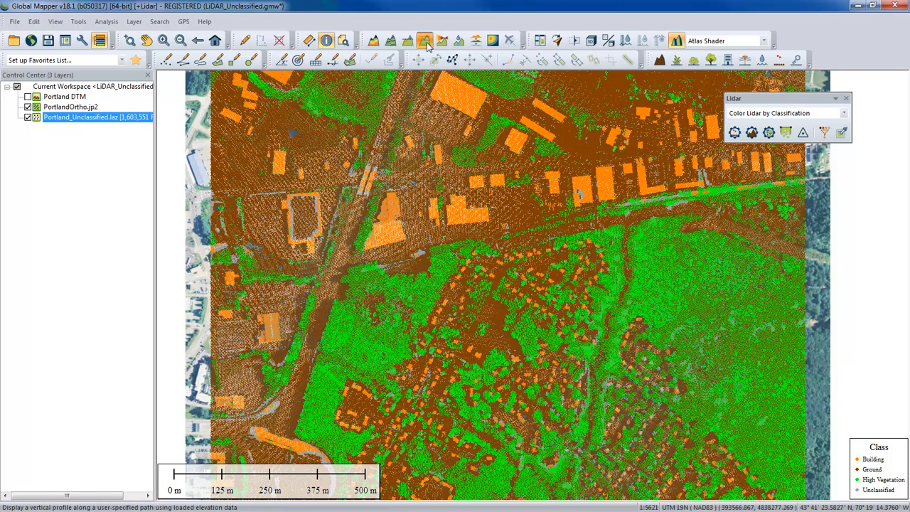
{"action": "right_click", "coordinate": [436, 122]}
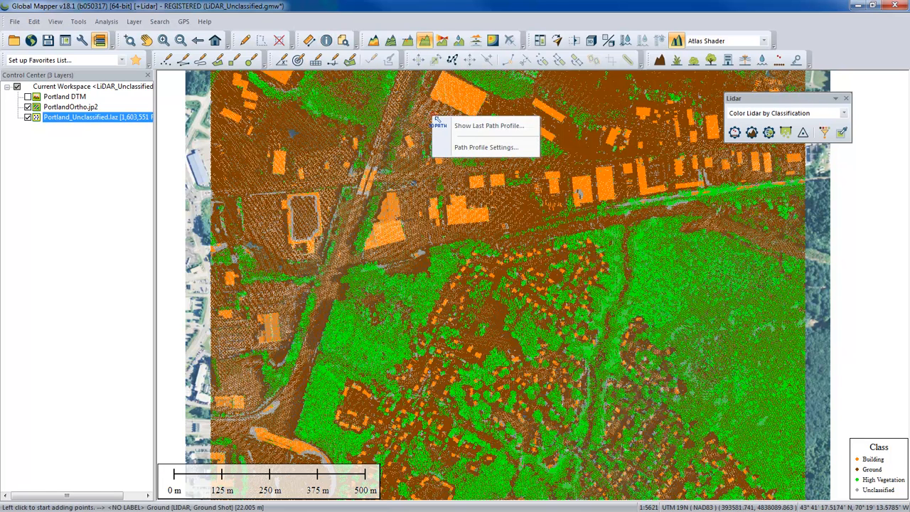
{"action": "left_click", "coordinate": [497, 152]}
{"action": "double_click", "coordinate": [580, 300]}
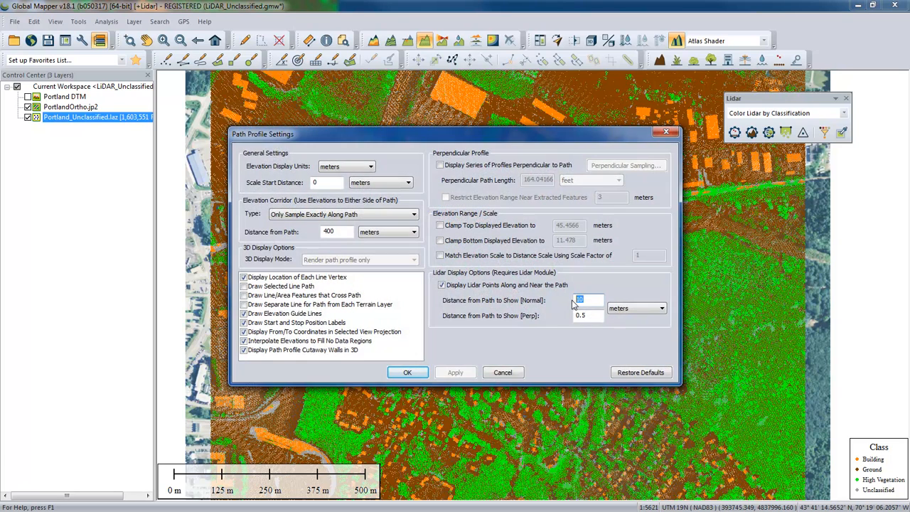
{"action": "type", "text": "45"}
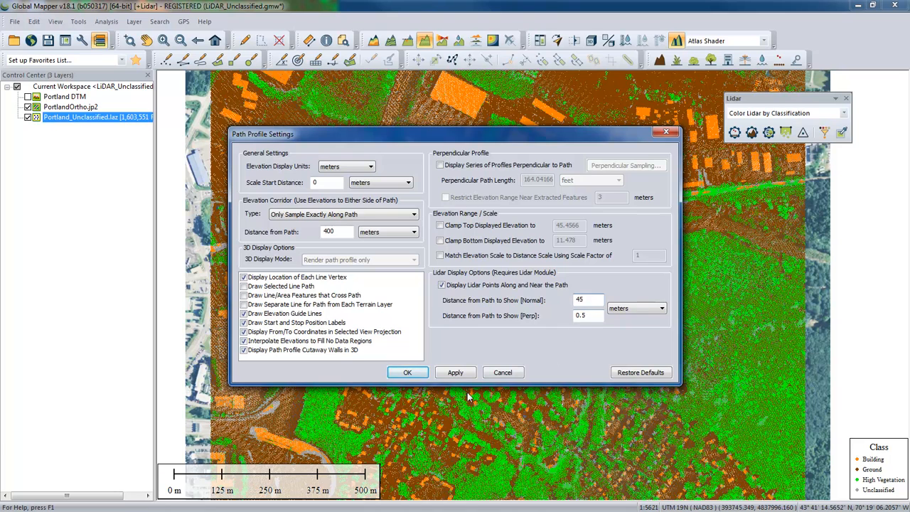
{"action": "left_click", "coordinate": [415, 376]}
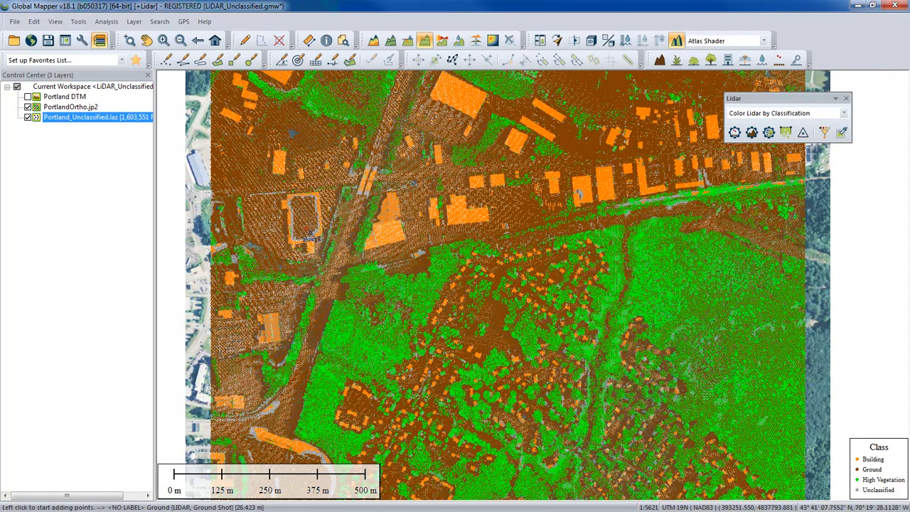
Generate a north-south path profile about 181 m long through the large misclassified building west of the railway.
{"action": "scroll", "coordinate": [307, 226], "scroll_direction": "up", "scroll_amount": 2}
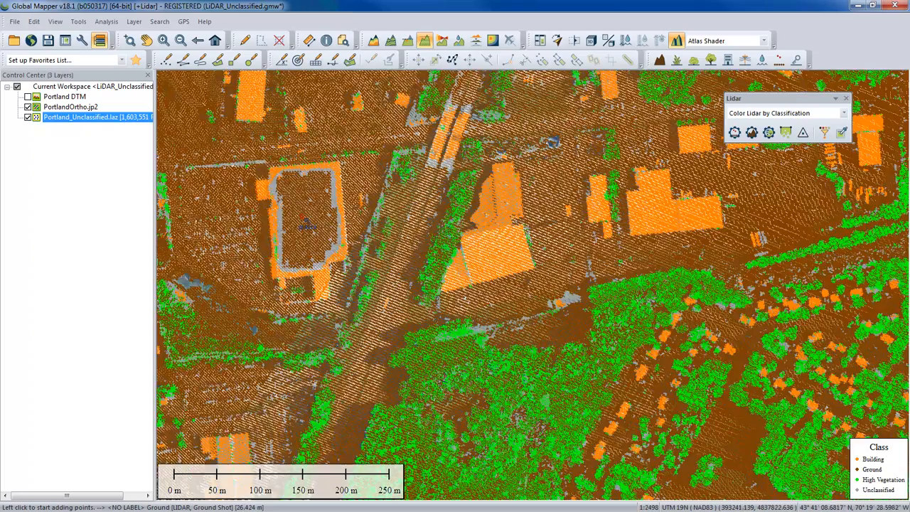
{"action": "scroll", "coordinate": [302, 225], "scroll_direction": "up", "scroll_amount": 1}
{"action": "scroll", "coordinate": [298, 223], "scroll_direction": "down", "scroll_amount": 1}
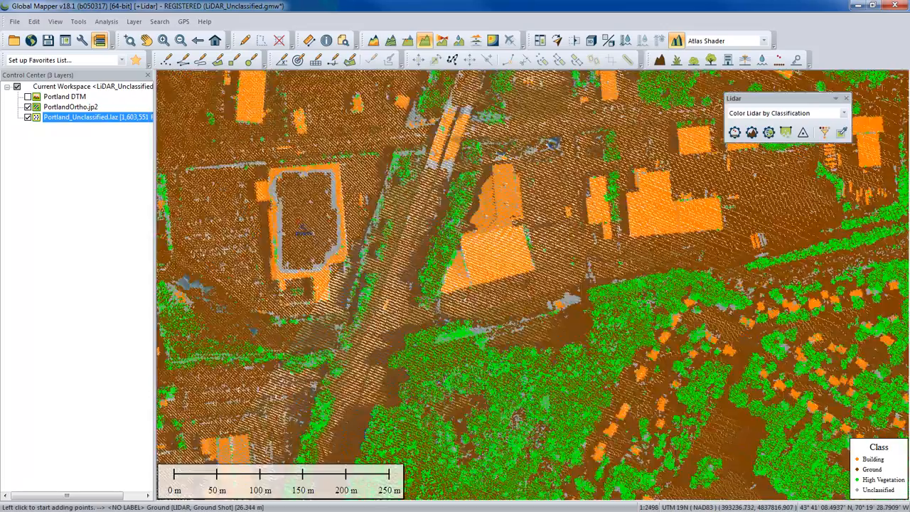
{"action": "scroll", "coordinate": [297, 222], "scroll_direction": "up", "scroll_amount": 1}
{"action": "left_click_drag", "start_coordinate": [302, 227], "coordinate": [425, 249]}
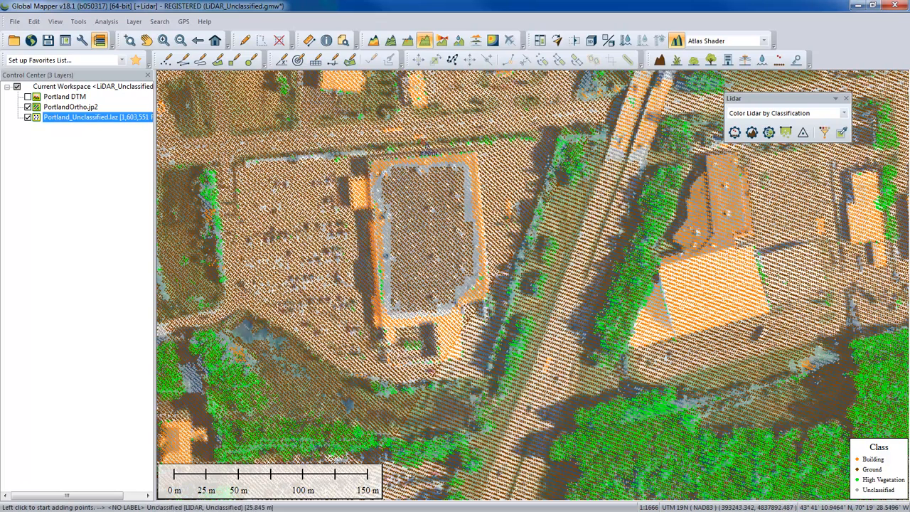
{"action": "left_click", "coordinate": [417, 130]}
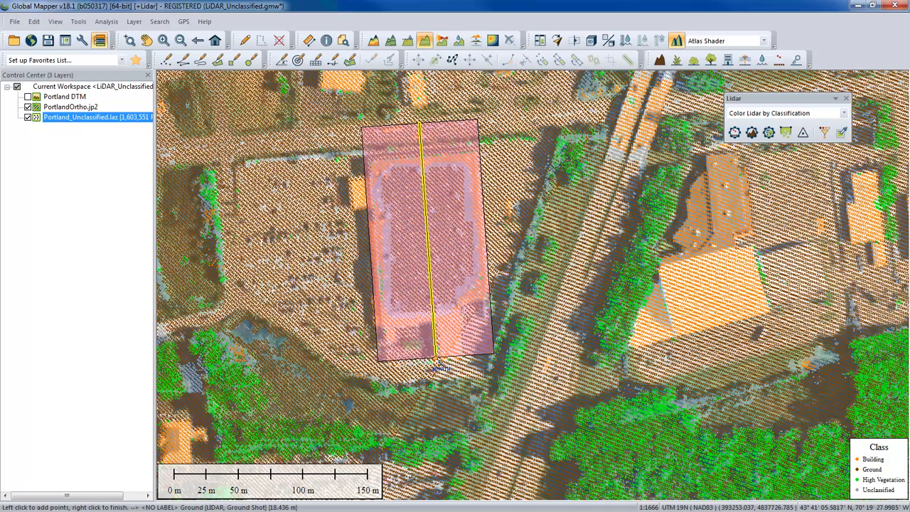
{"action": "right_click", "coordinate": [434, 359]}
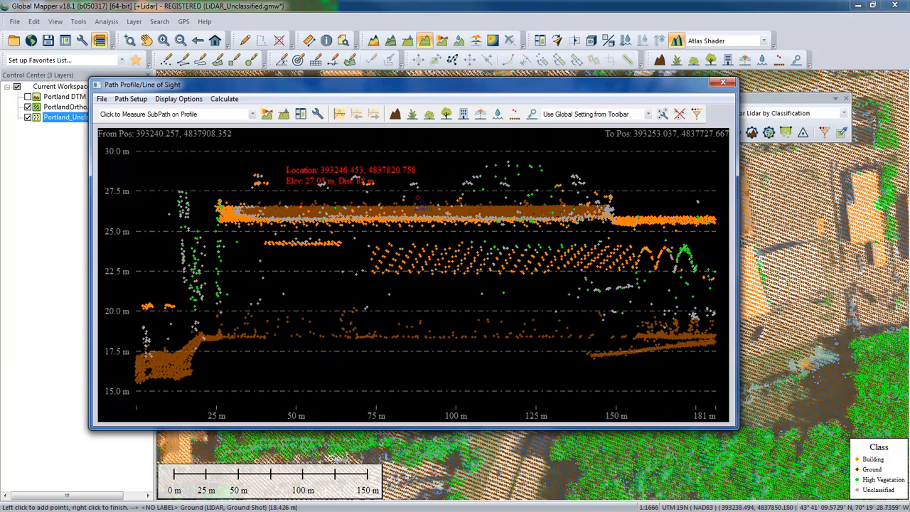
{"action": "key", "text": "ctrl"}
{"action": "key", "text": "ctrl"}
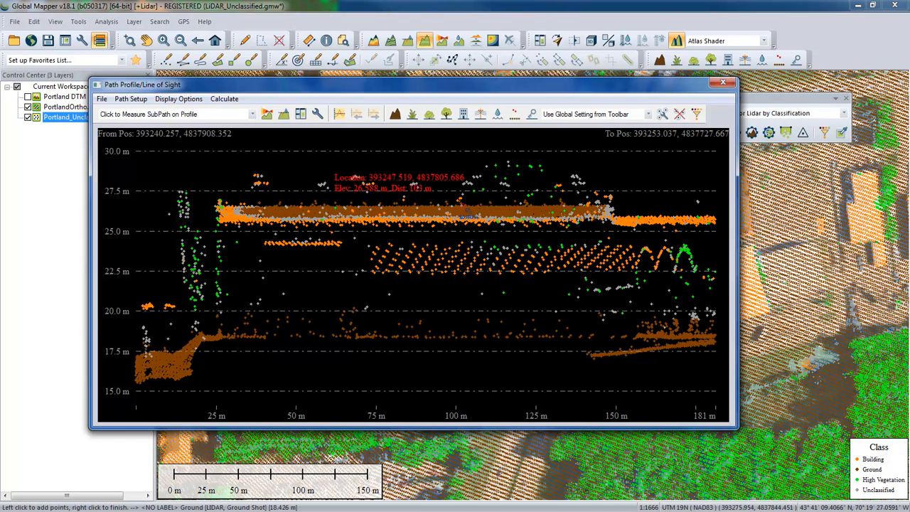
Select the band of roof points at about 25.5 to 27 m elevation in the profile, reclassify them as Building, and close the profile.
{"action": "left_click", "coordinate": [151, 115]}
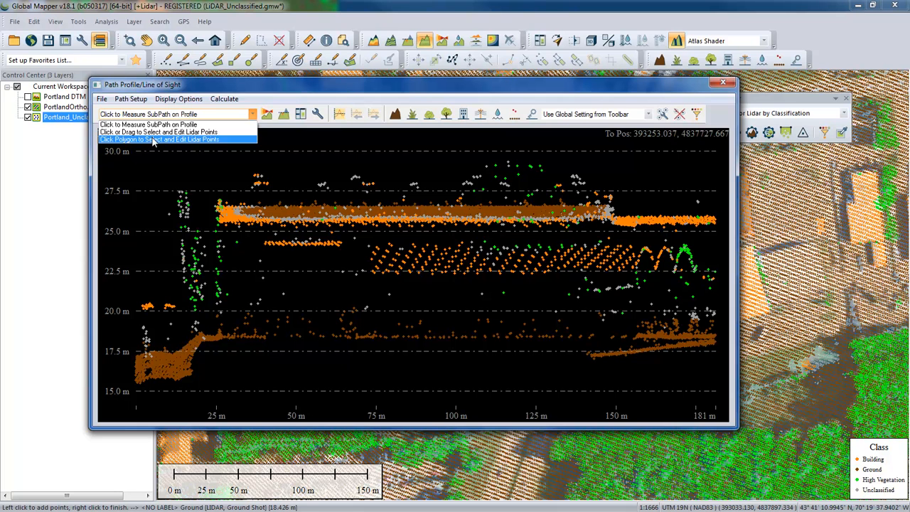
{"action": "left_click", "coordinate": [129, 133]}
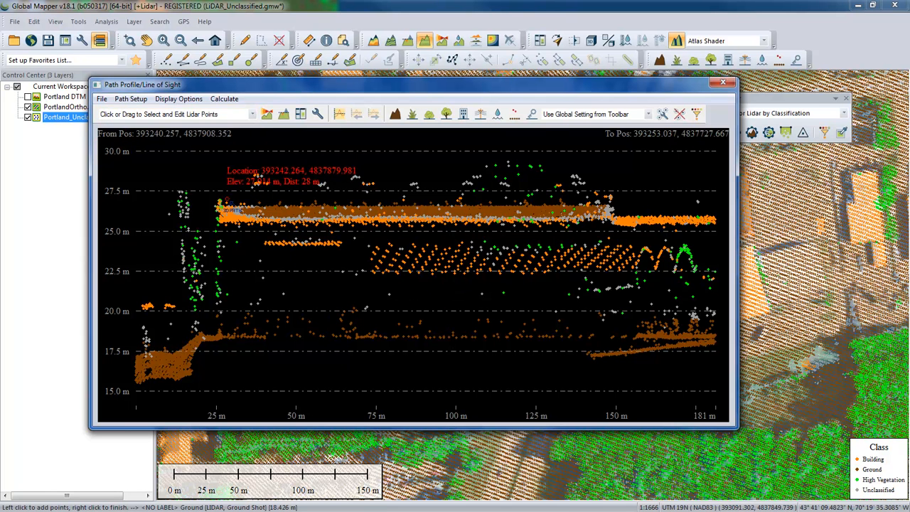
{"action": "left_click_drag", "start_coordinate": [413, 230], "coordinate": [614, 227]}
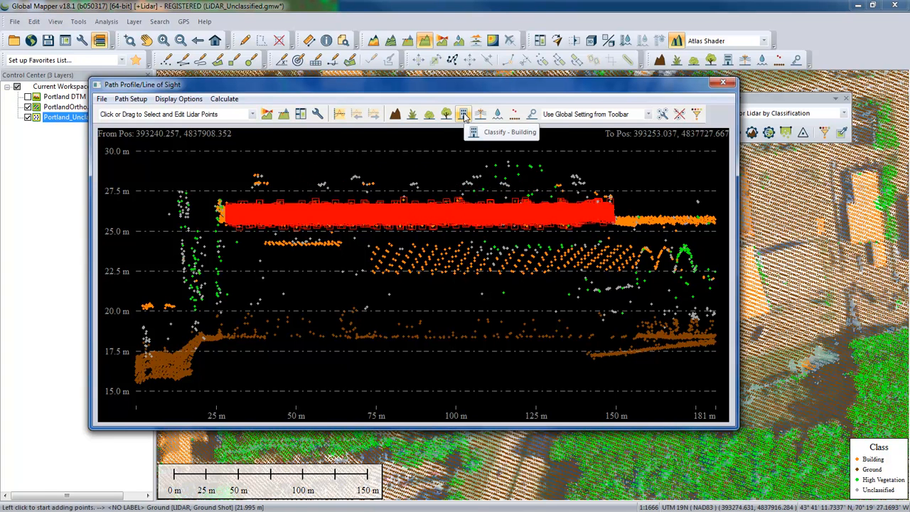
{"action": "left_click", "coordinate": [464, 114]}
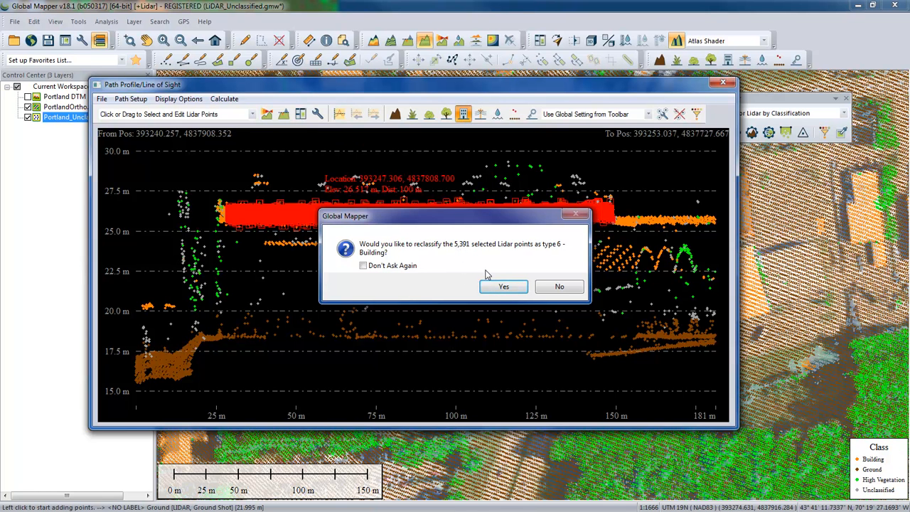
{"action": "left_click", "coordinate": [504, 287]}
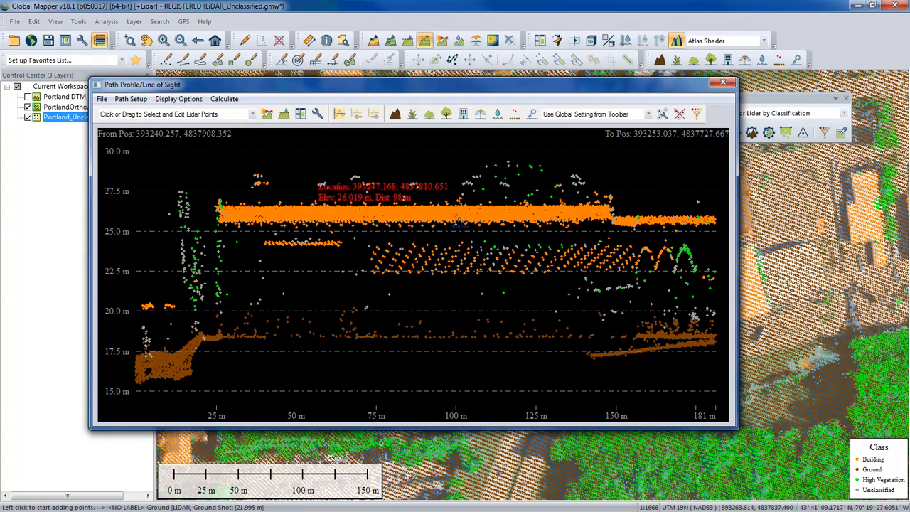
{"action": "left_click", "coordinate": [723, 86]}
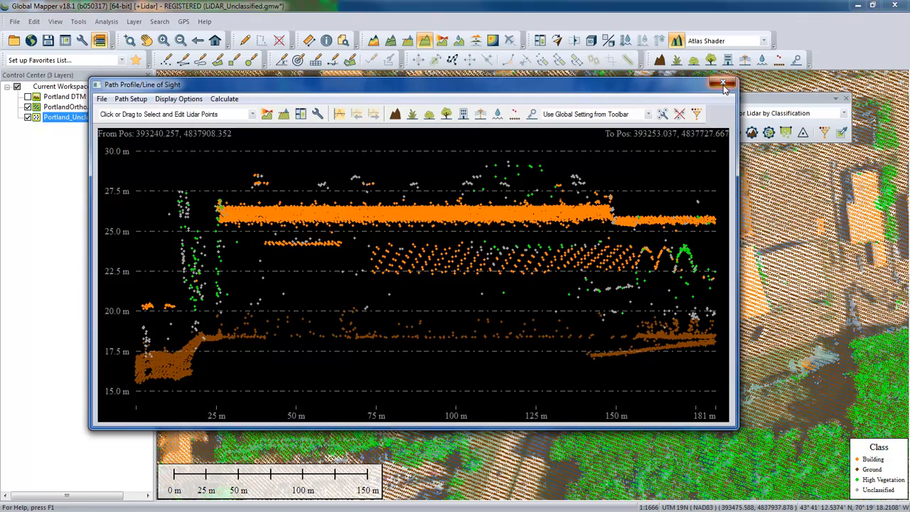
{"action": "left_click", "coordinate": [245, 42]}
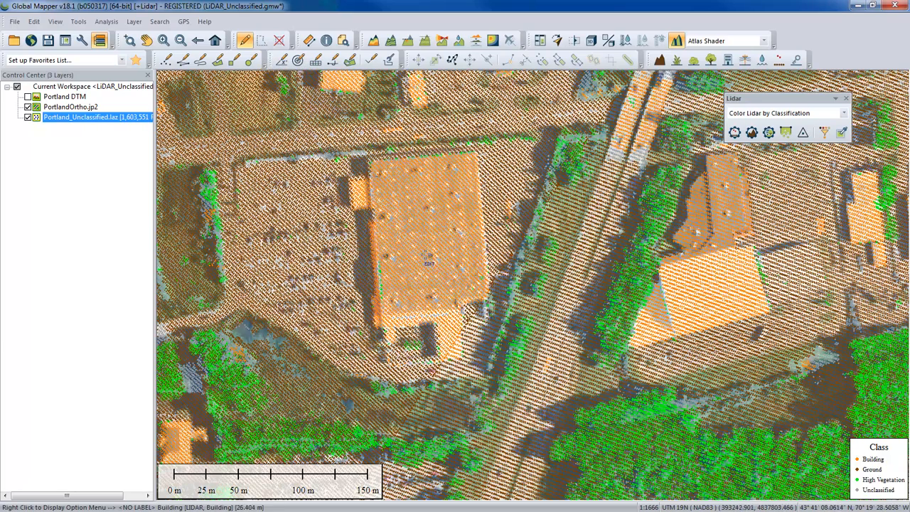
{"action": "scroll", "coordinate": [436, 260], "scroll_direction": "down", "scroll_amount": 1}
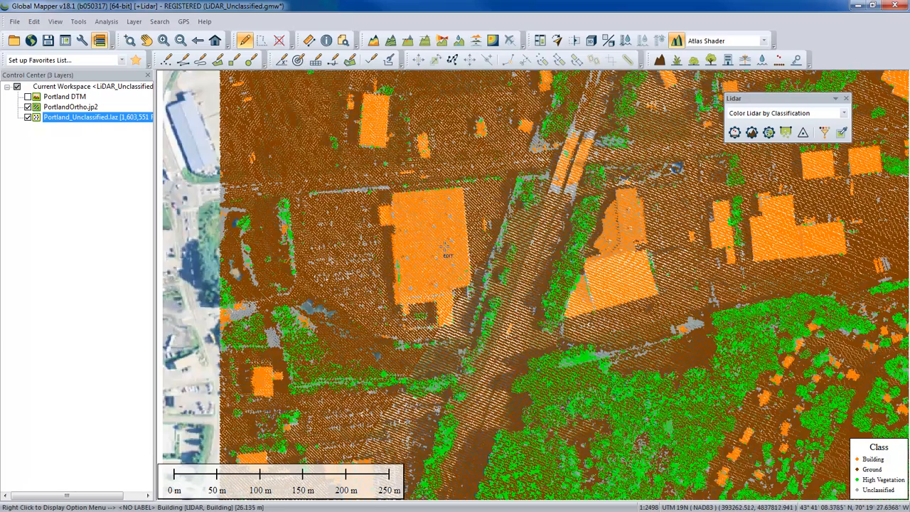
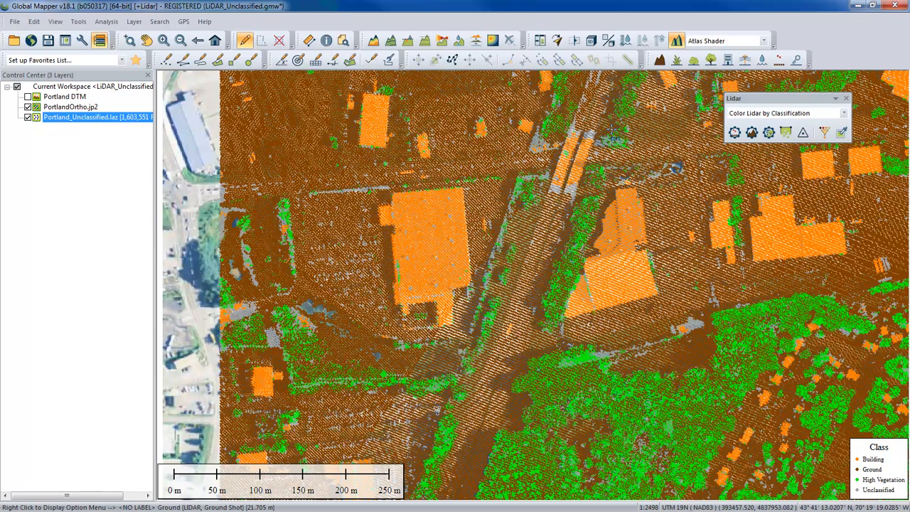
Review the classification statistics in the metadata of Portland_Unclassified.laz, comparing the unclassified, ground, high vegetation and building point counts, and close it.
{"action": "right_click", "coordinate": [99, 119]}
{"action": "left_click", "coordinate": [128, 138]}
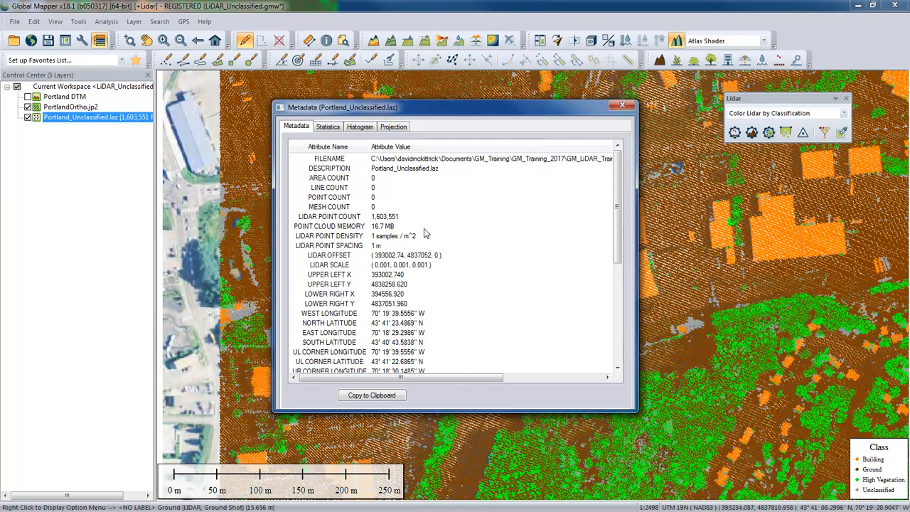
{"action": "left_click", "coordinate": [330, 128]}
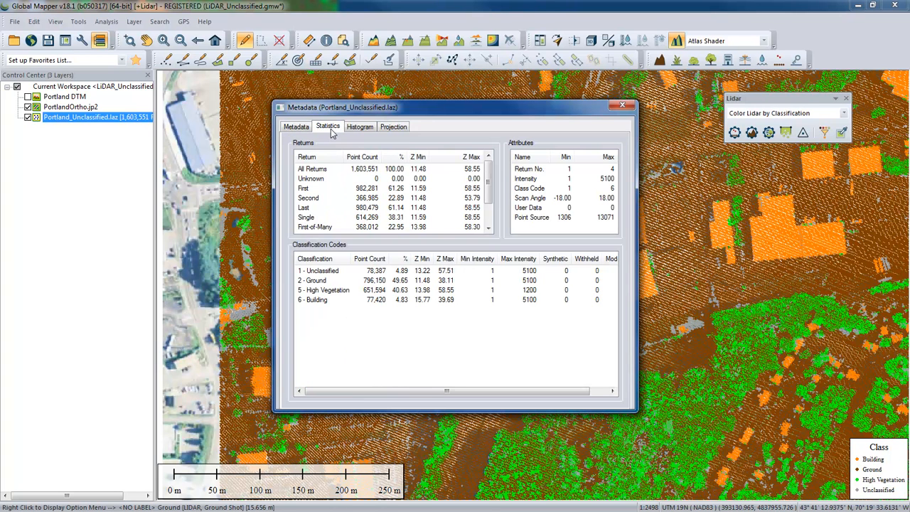
{"action": "left_click", "coordinate": [329, 291]}
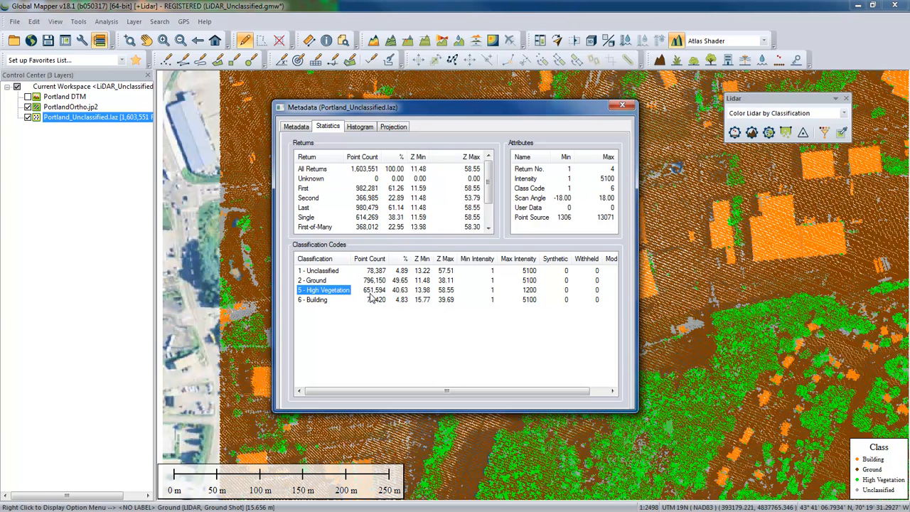
{"action": "left_click", "coordinate": [335, 302]}
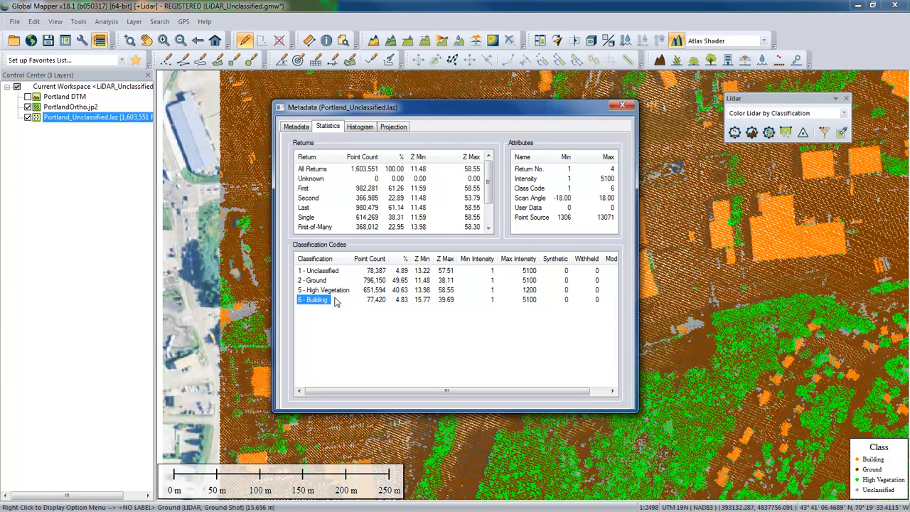
{"action": "left_click", "coordinate": [375, 278]}
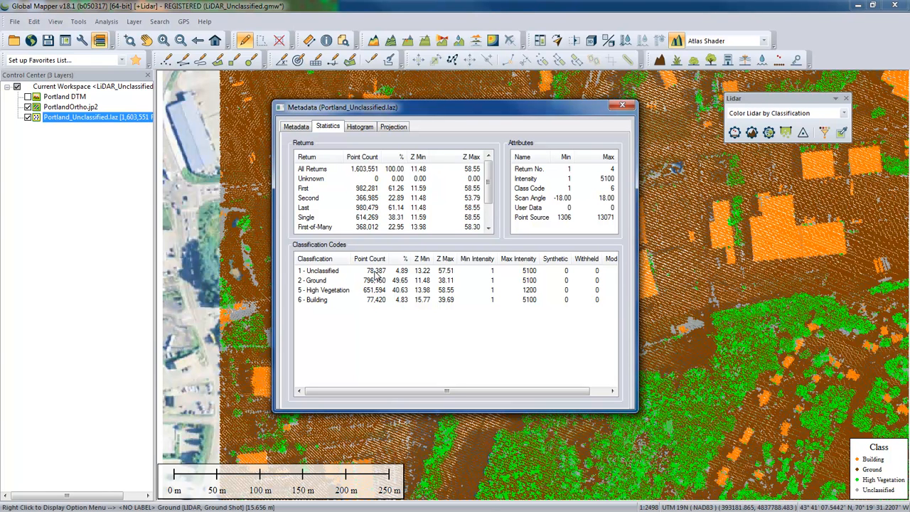
{"action": "left_click", "coordinate": [622, 105]}
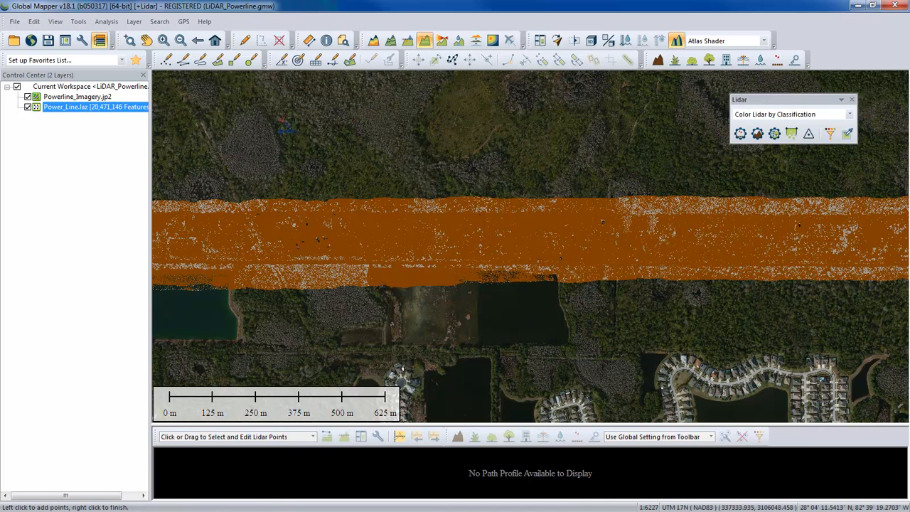
Check the point count, density and spacing in the metadata of Power_Line.laz in the LiDAR_Powerline workspace and close it.
{"action": "right_click", "coordinate": [133, 108]}
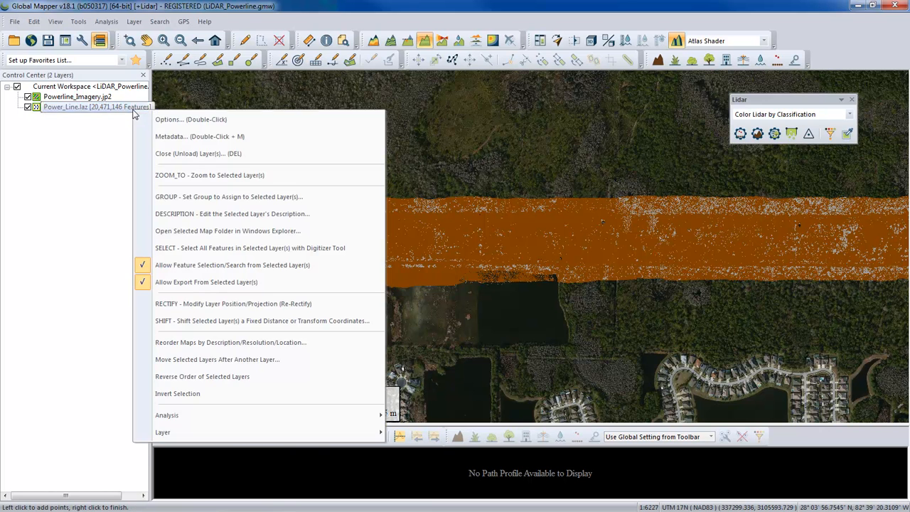
{"action": "left_click", "coordinate": [173, 137]}
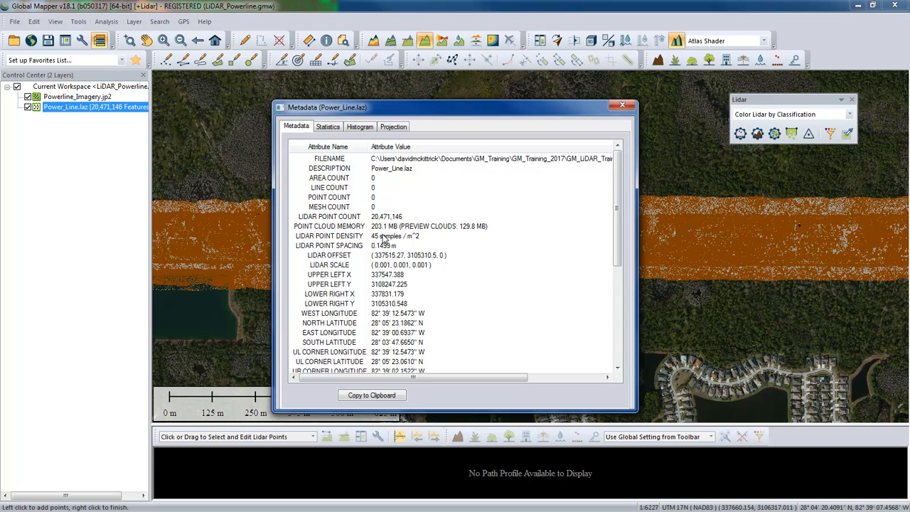
{"action": "left_click", "coordinate": [622, 105]}
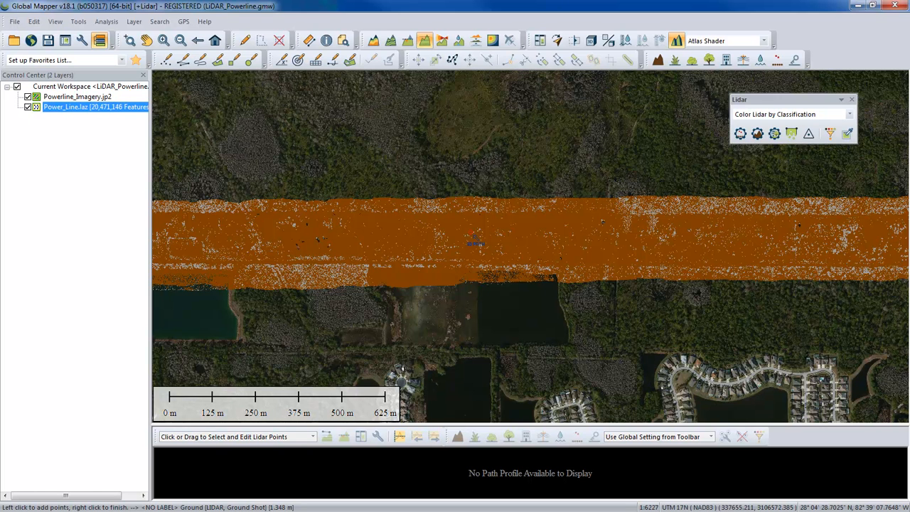
Generate a path profile about 455 m long running lengthwise along the middle of the power line corridor.
{"action": "left_click", "coordinate": [450, 230]}
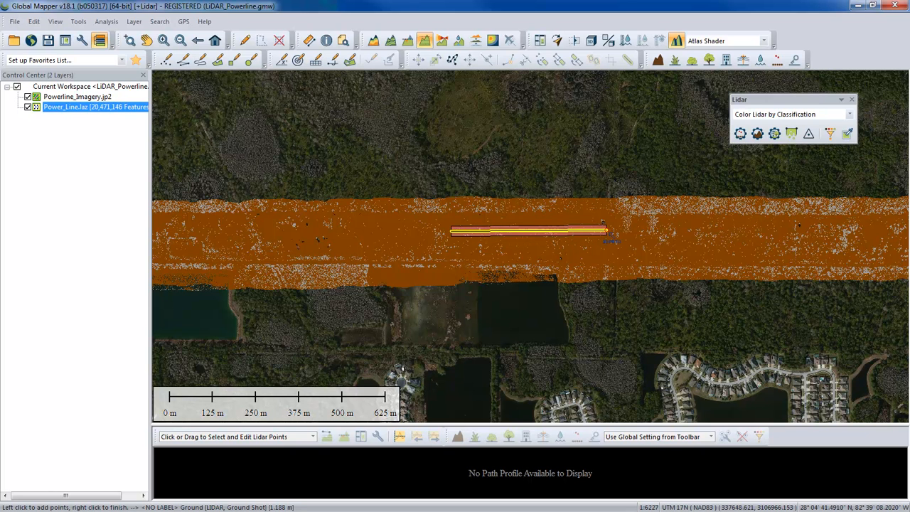
{"action": "right_click", "coordinate": [609, 239]}
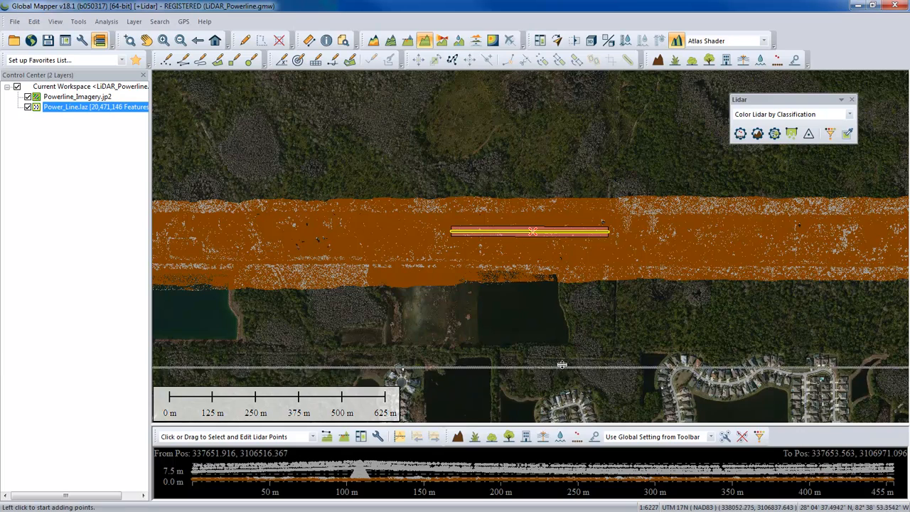
Enlarge the profile view to show the towers and wires in more detail, and clear the path profile.
{"action": "left_click_drag", "start_coordinate": [562, 353], "coordinate": [562, 353]}
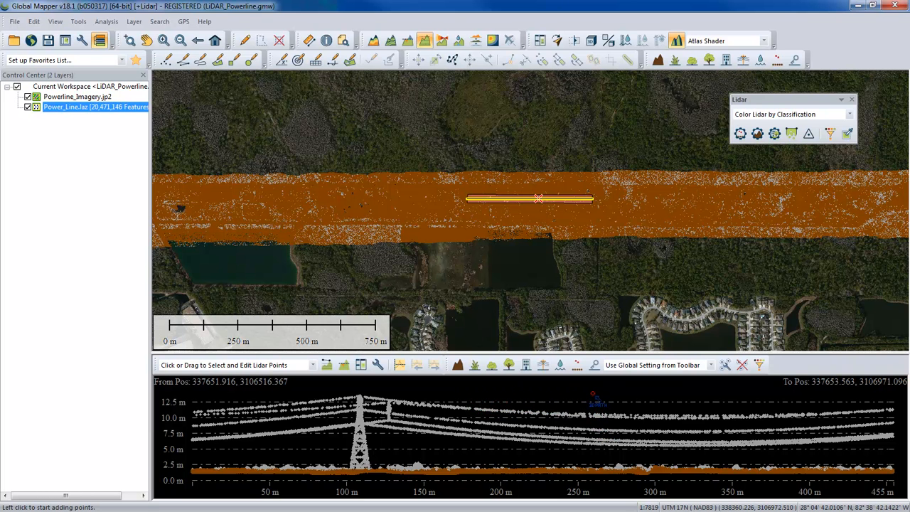
{"action": "right_click", "coordinate": [592, 393]}
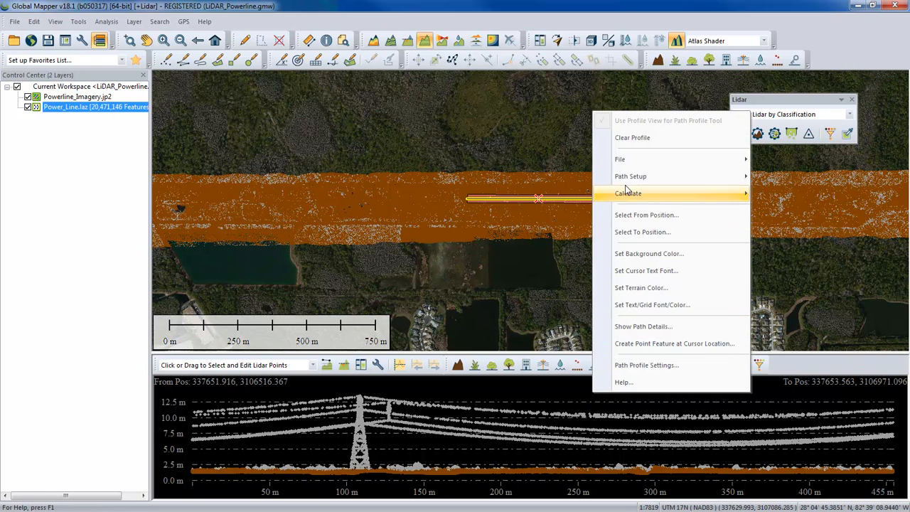
{"action": "left_click", "coordinate": [618, 138]}
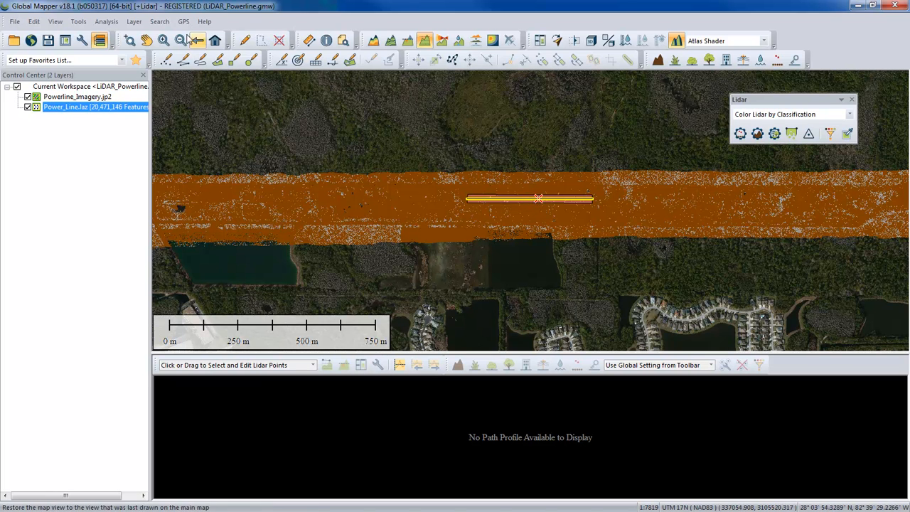
Run the non-ground classification for likely powerline points only on Power_Line.laz, limiting the bounds to all data visible on screen.
{"action": "left_click", "coordinate": [128, 40]}
{"action": "left_click_drag", "start_coordinate": [303, 119], "coordinate": [676, 305]}
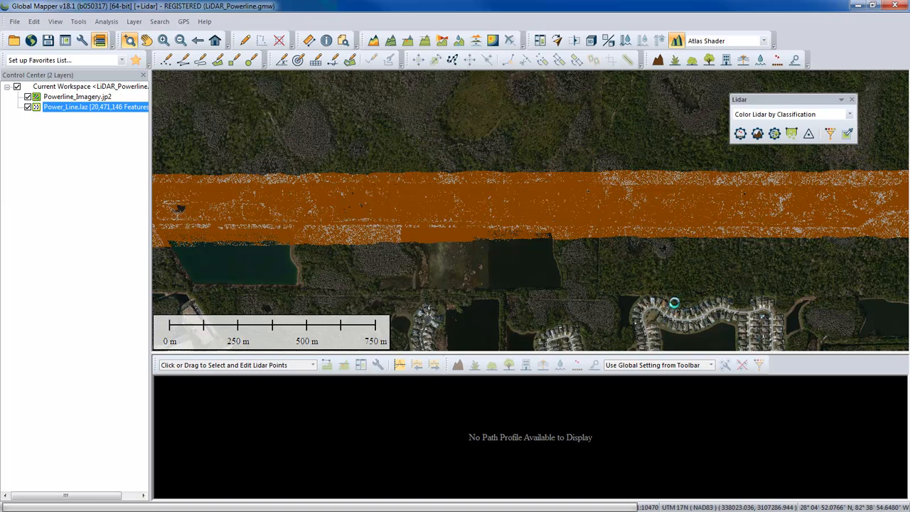
{"action": "left_click_drag", "start_coordinate": [495, 154], "coordinate": [676, 266]}
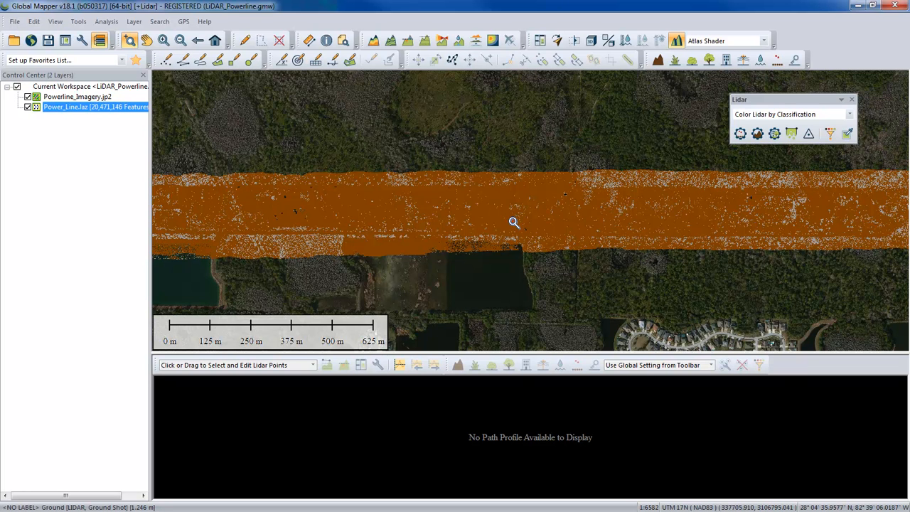
{"action": "left_click", "coordinate": [775, 134]}
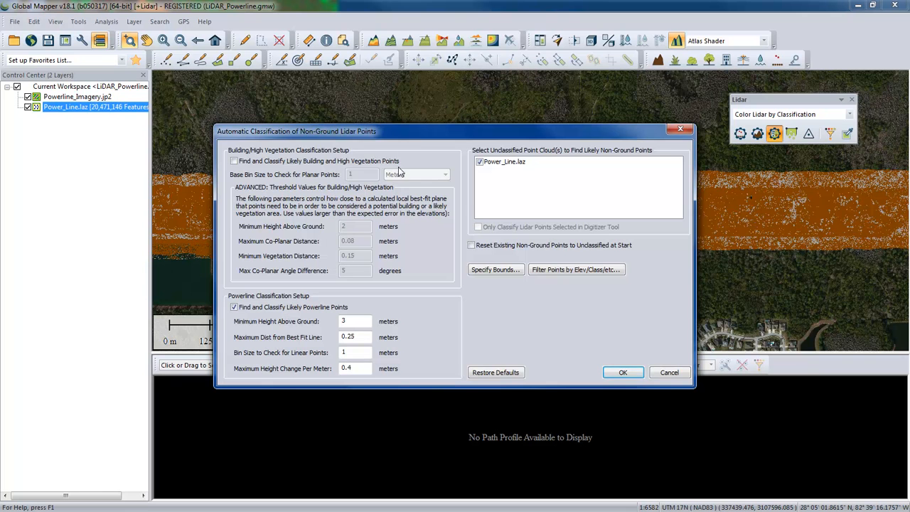
{"action": "left_click_drag", "start_coordinate": [418, 134], "coordinate": [445, 81]}
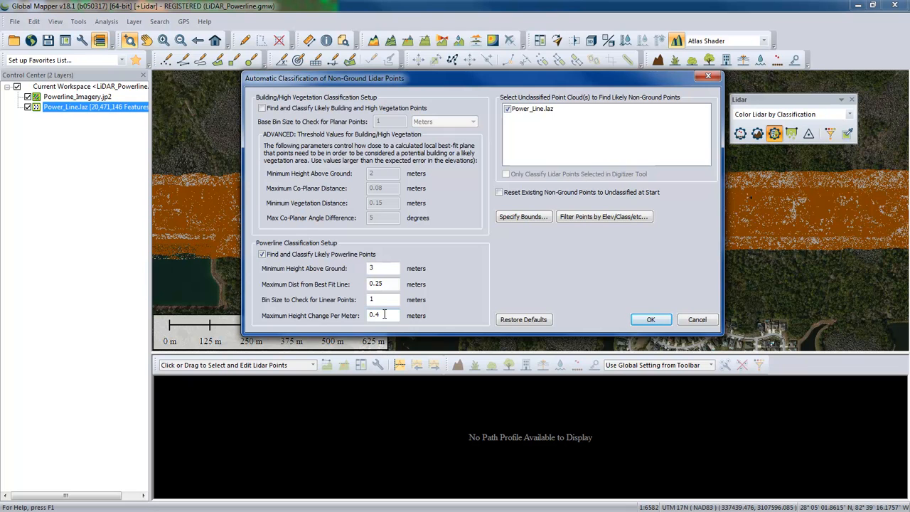
{"action": "left_click", "coordinate": [534, 218]}
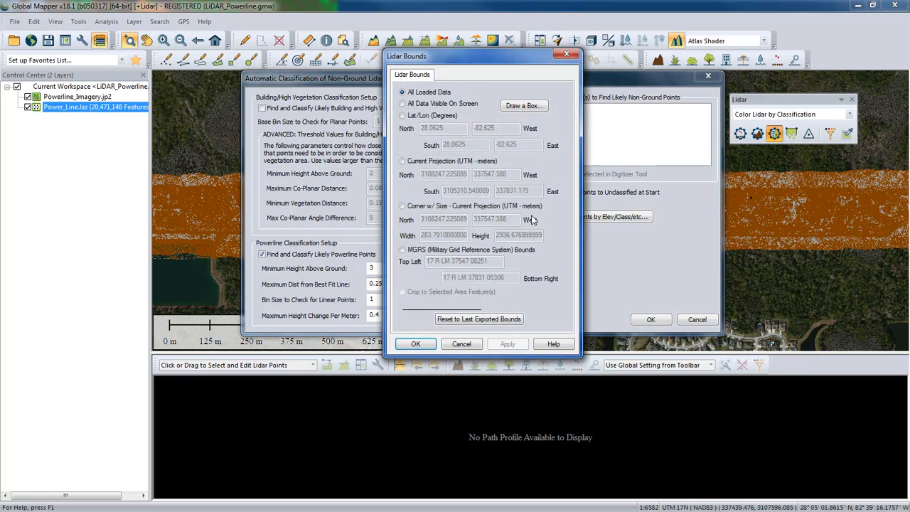
{"action": "left_click", "coordinate": [403, 104]}
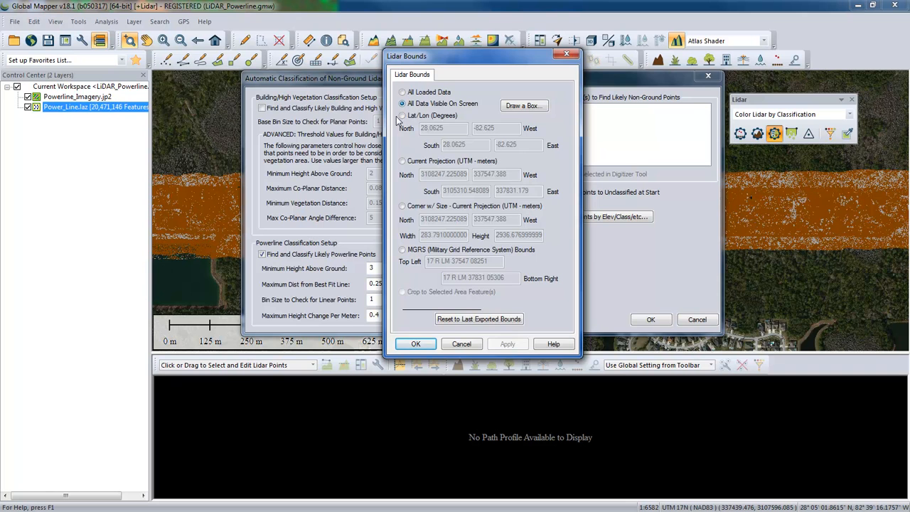
{"action": "left_click", "coordinate": [420, 344]}
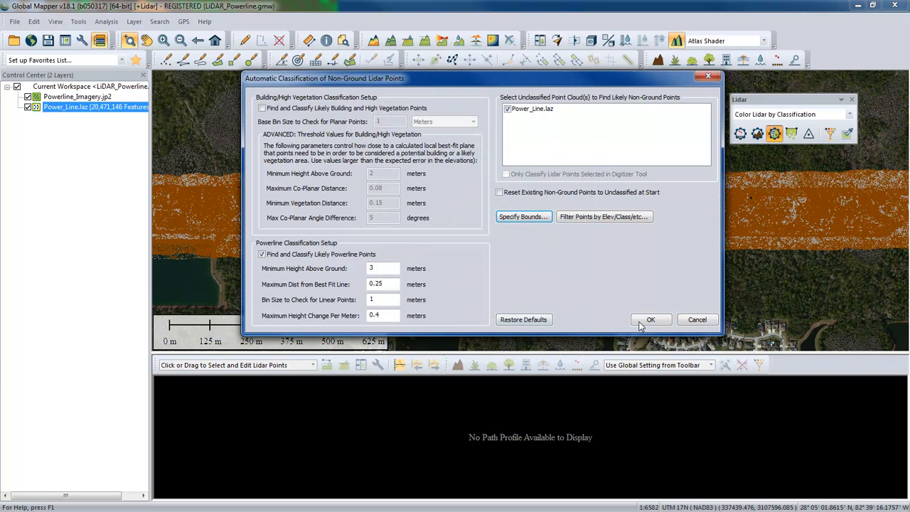
{"action": "left_click", "coordinate": [648, 319]}
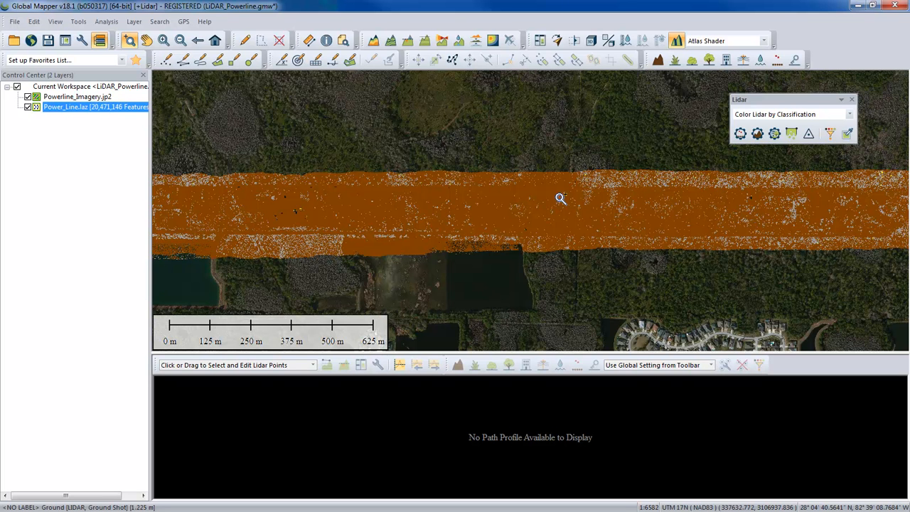
Review the return and classification statistics in the metadata of Power_Line.laz, including the wire conductor class, and close it.
{"action": "right_click", "coordinate": [86, 108]}
{"action": "left_click", "coordinate": [142, 135]}
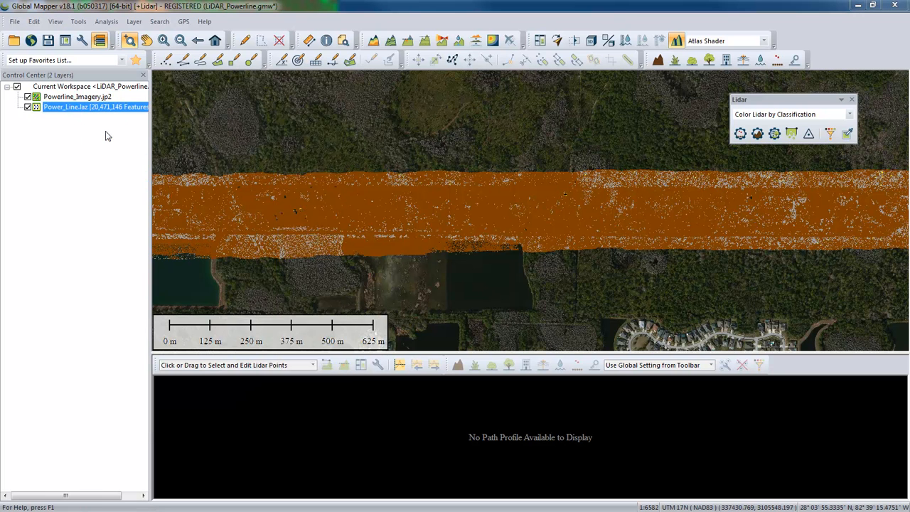
{"action": "left_click", "coordinate": [328, 128]}
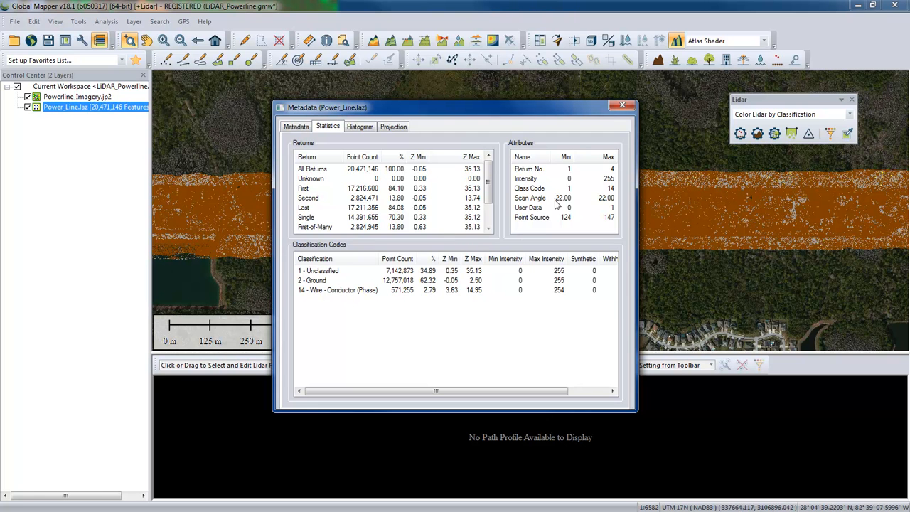
{"action": "left_click", "coordinate": [622, 106]}
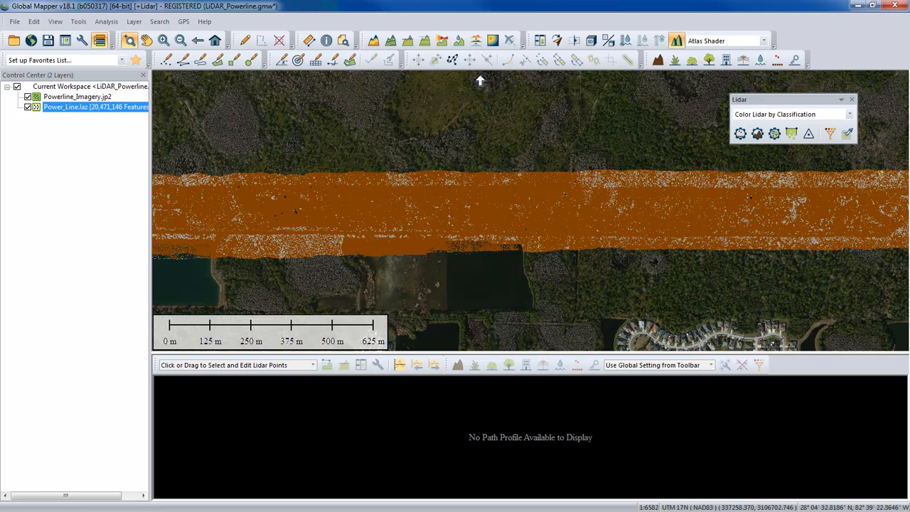
Generate a path profile about 468 m long running lengthwise along the power line corridor.
{"action": "left_click", "coordinate": [424, 41]}
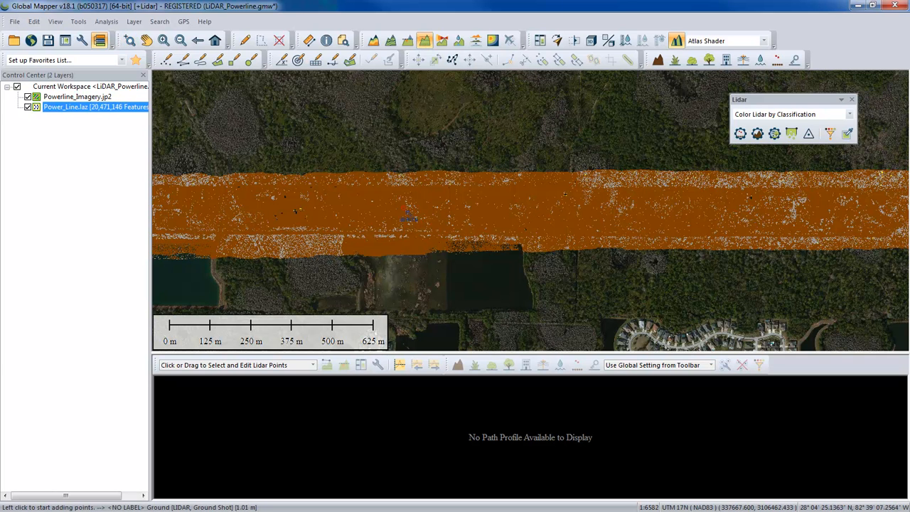
{"action": "left_click", "coordinate": [401, 201]}
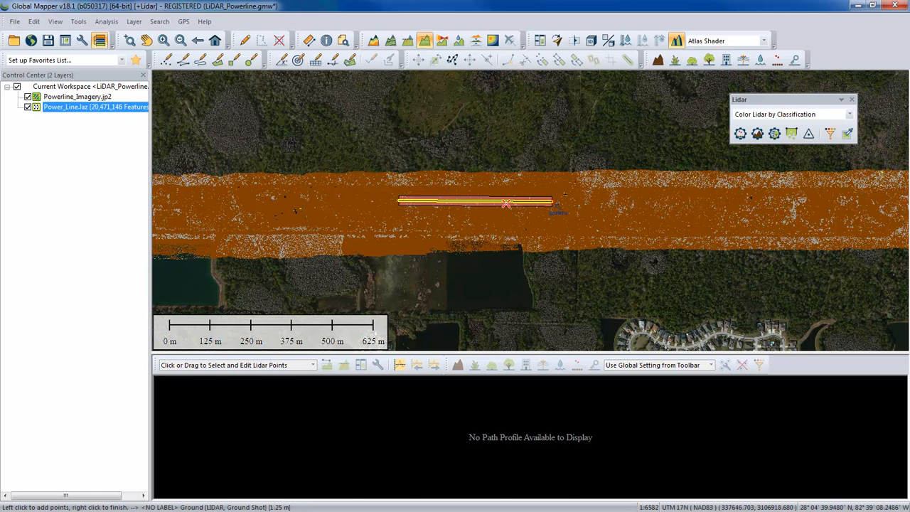
{"action": "right_click", "coordinate": [553, 205]}
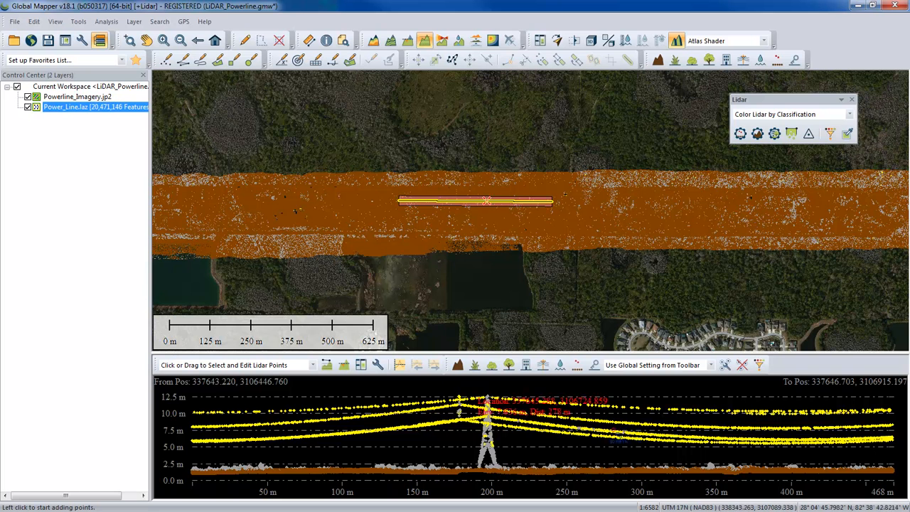